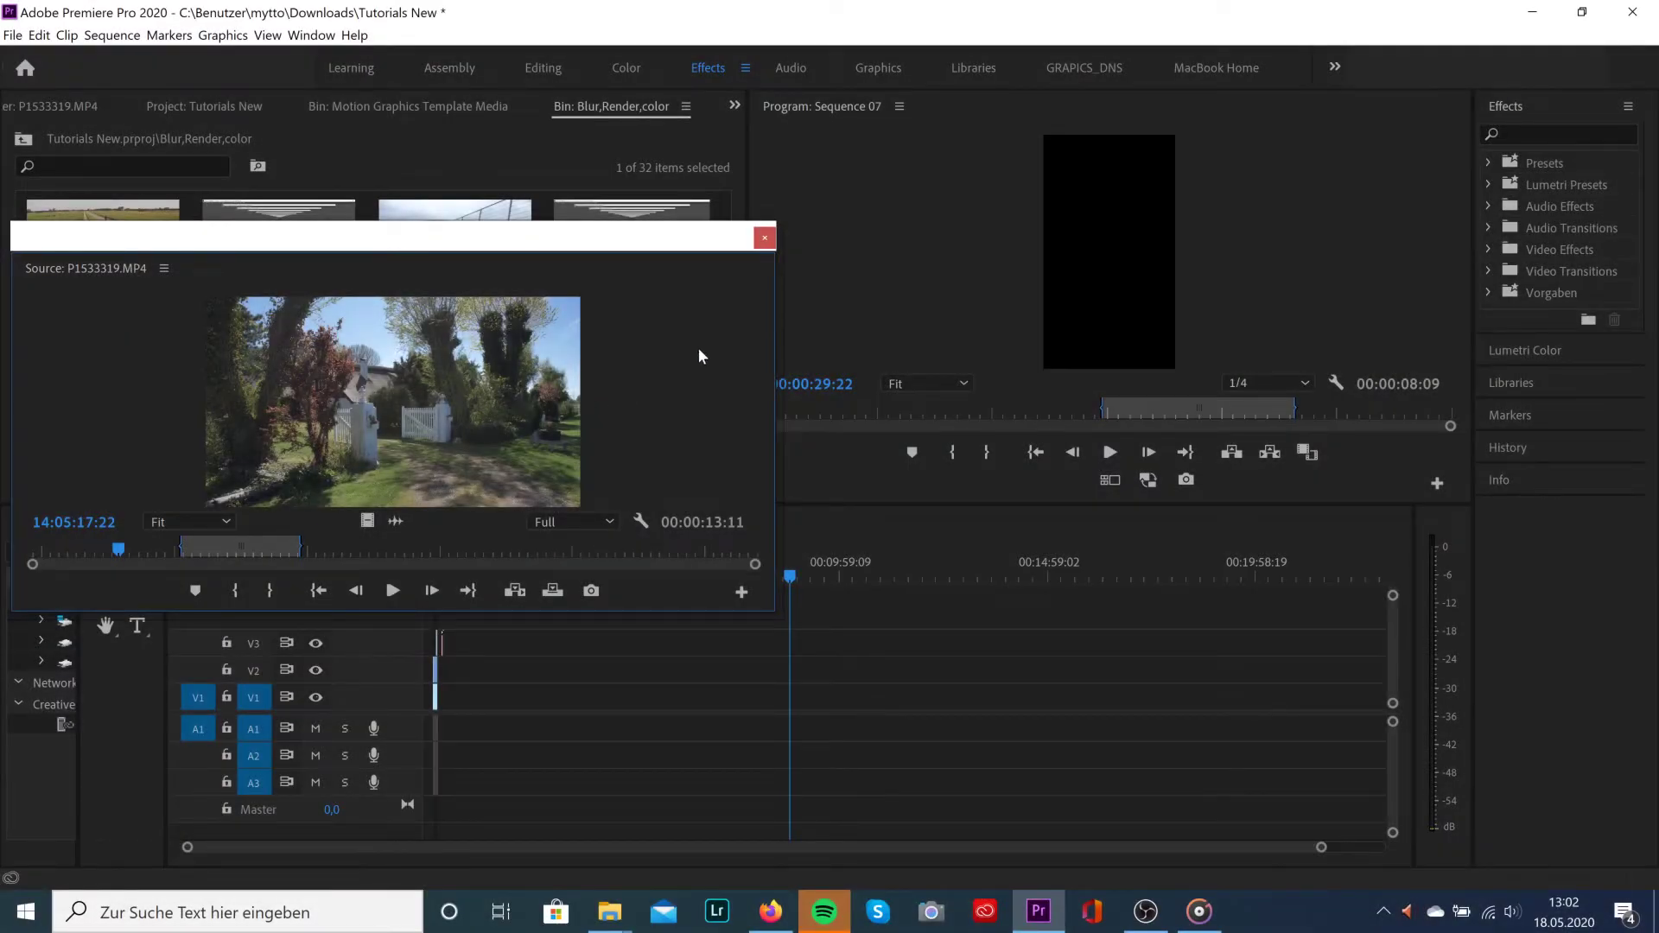
Close the floating Source viewer and create a new sequence named Basic Correction
left_click(764, 240)
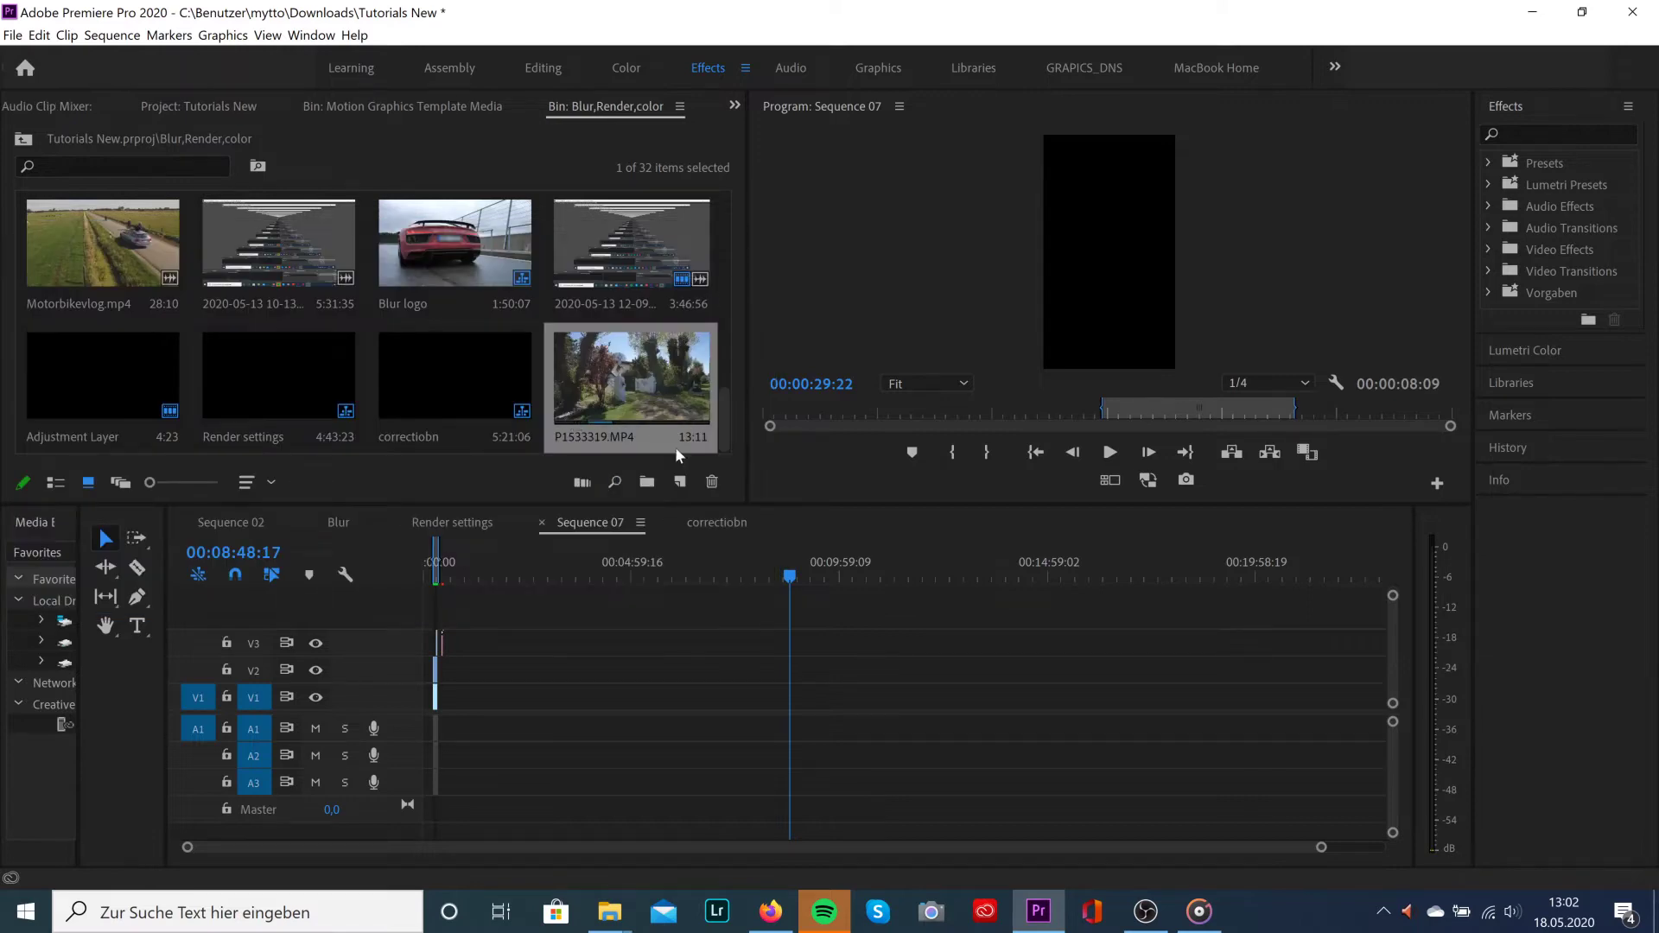
left_click(678, 484)
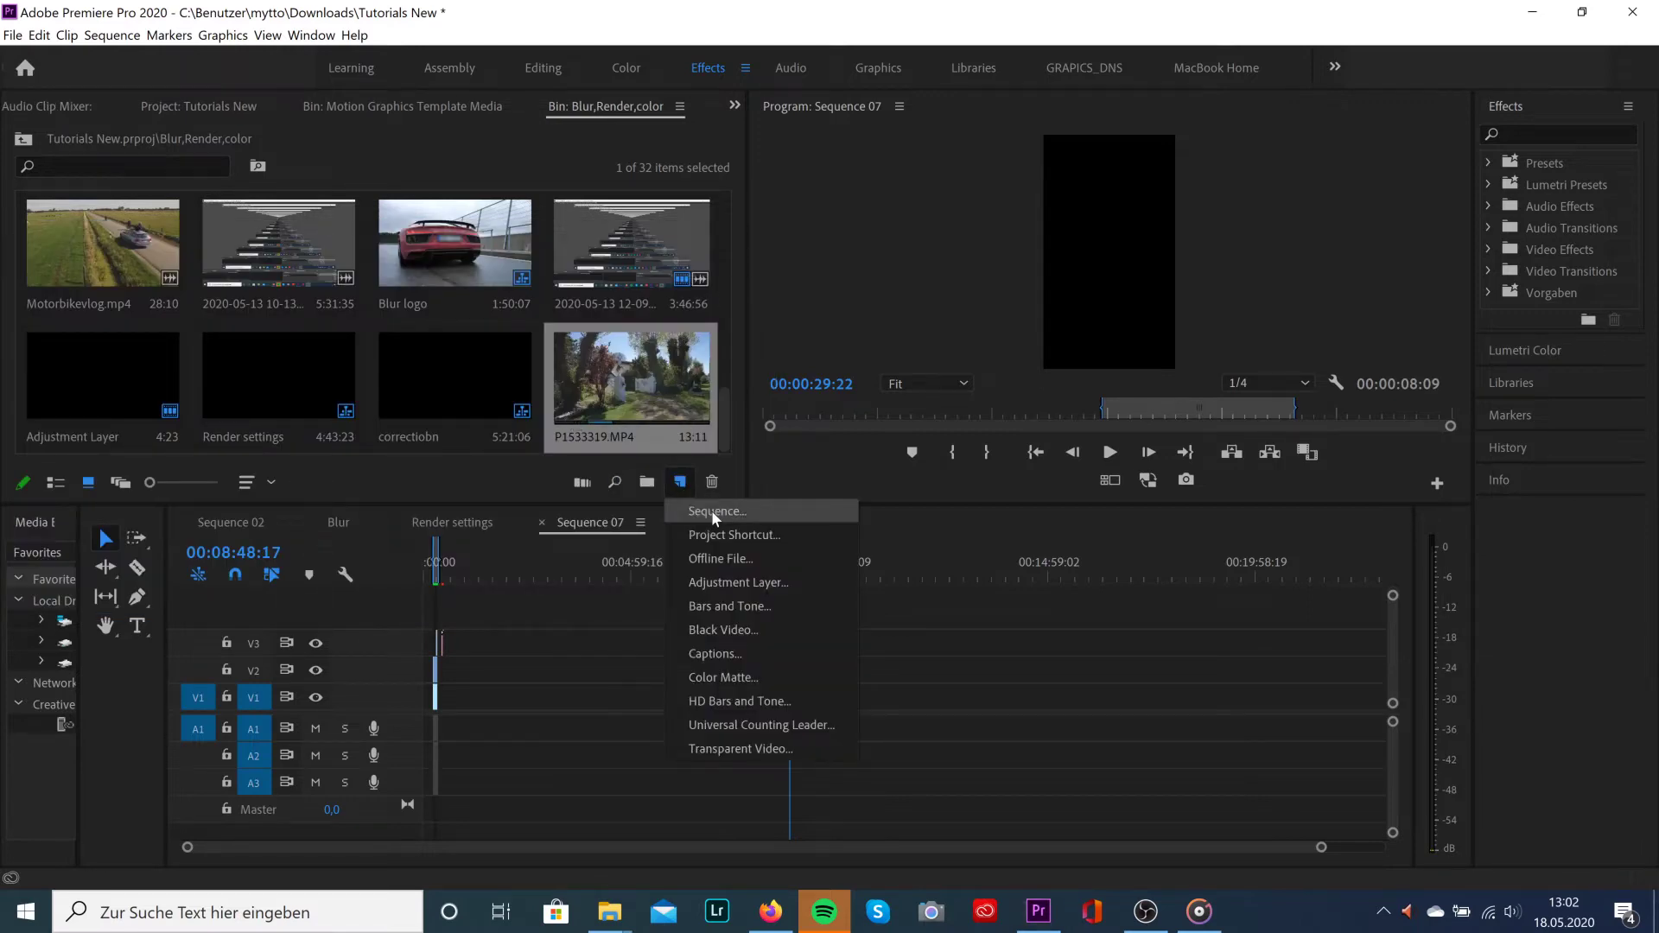
left_click(712, 510)
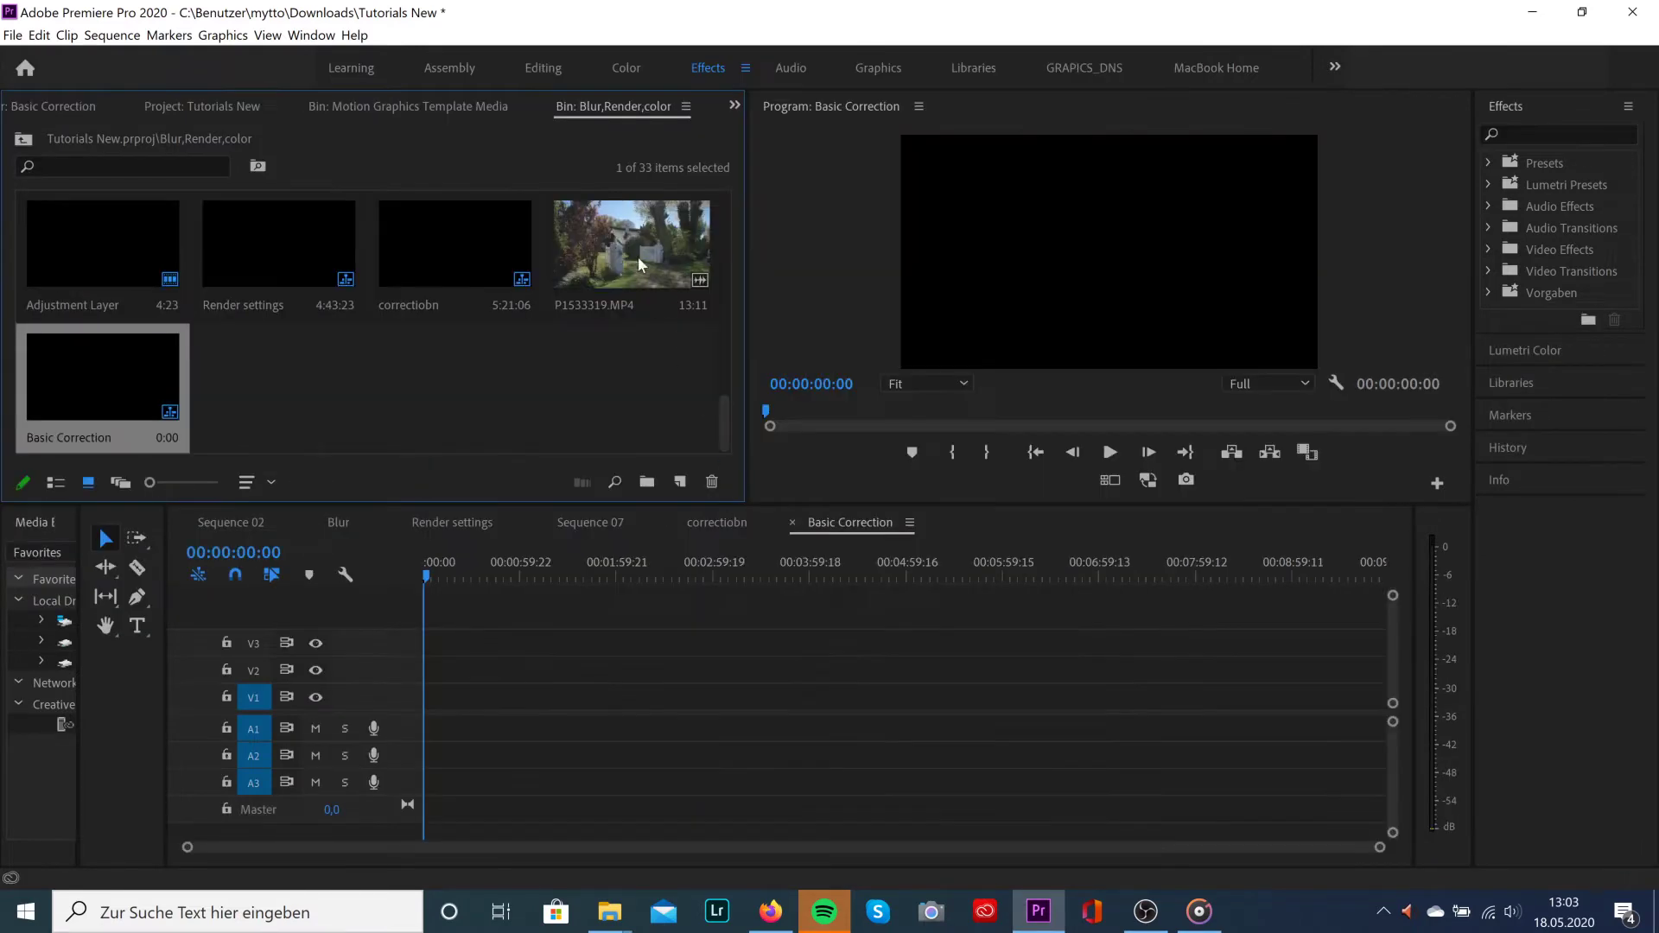
Place the garden clip P1533319.MP4 on V1 of the new sequence
double_click(618, 253)
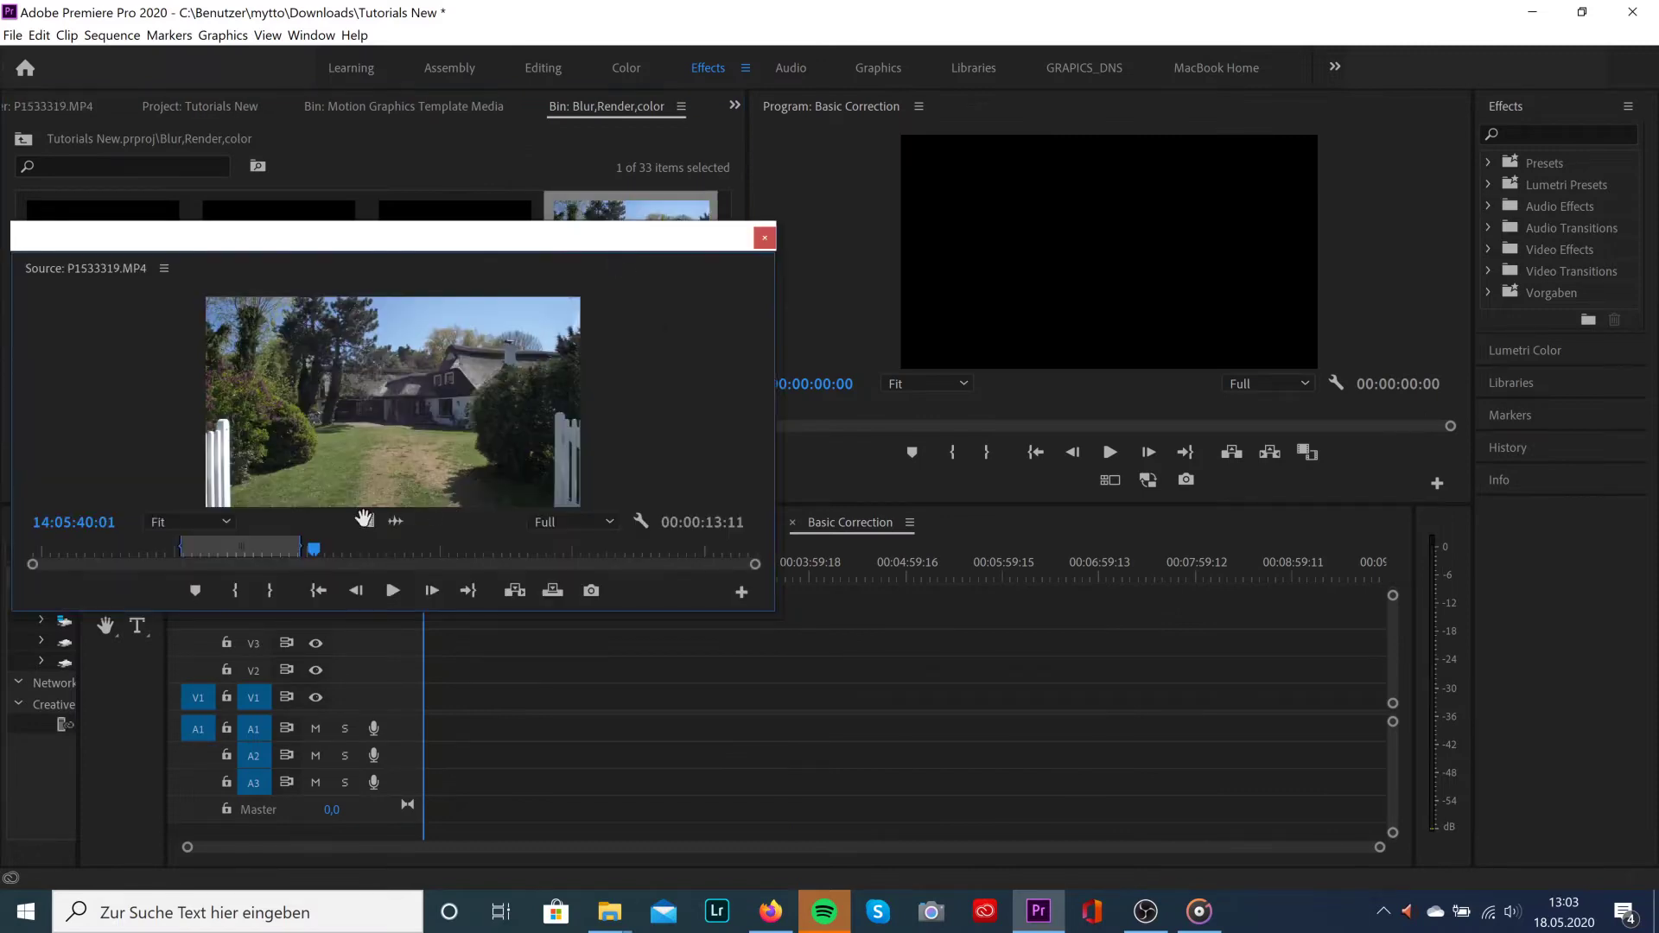
left_click_drag(512, 620, 620, 696)
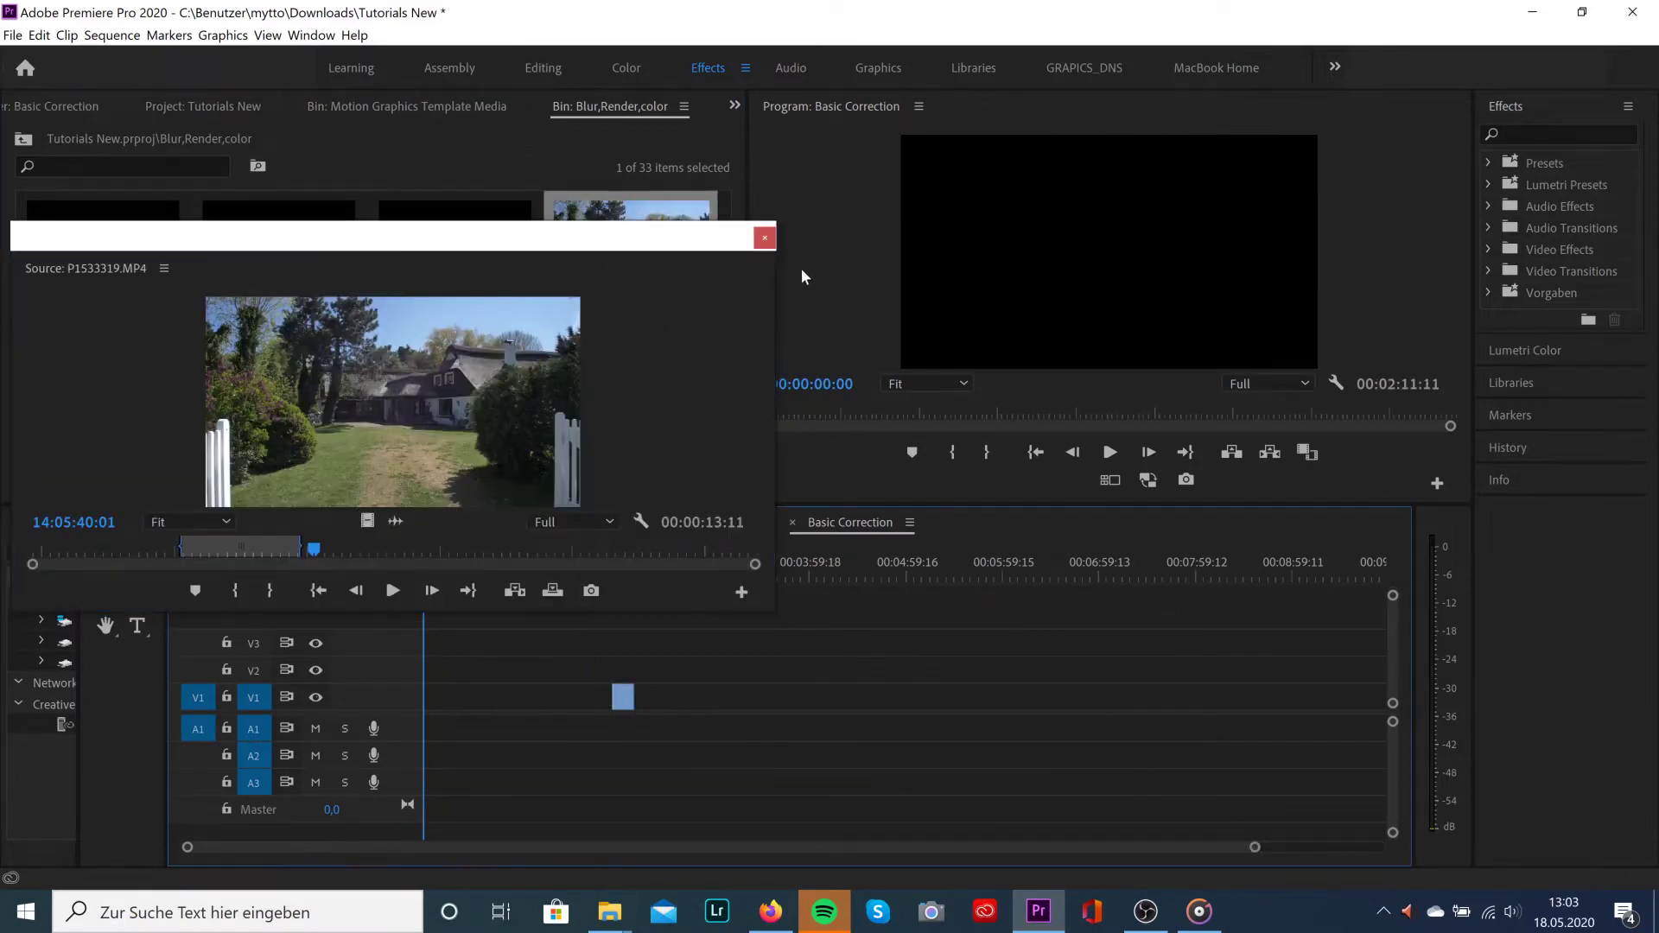
left_click(765, 241)
left_click(620, 576)
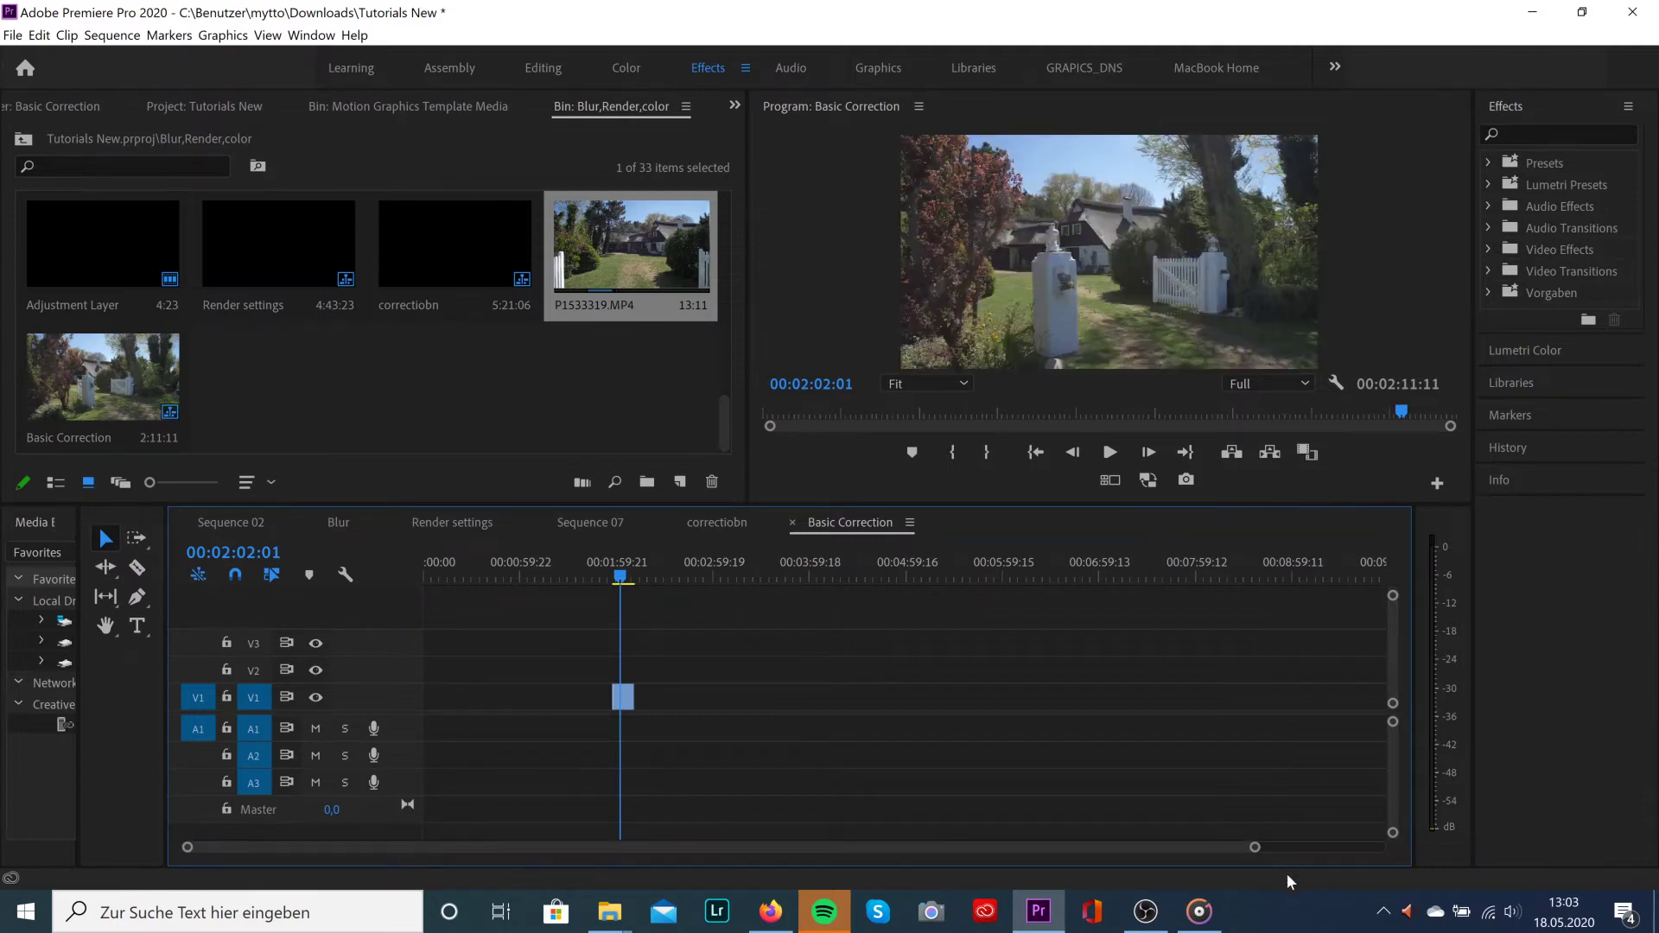
left_click_drag(1255, 855, 937, 838)
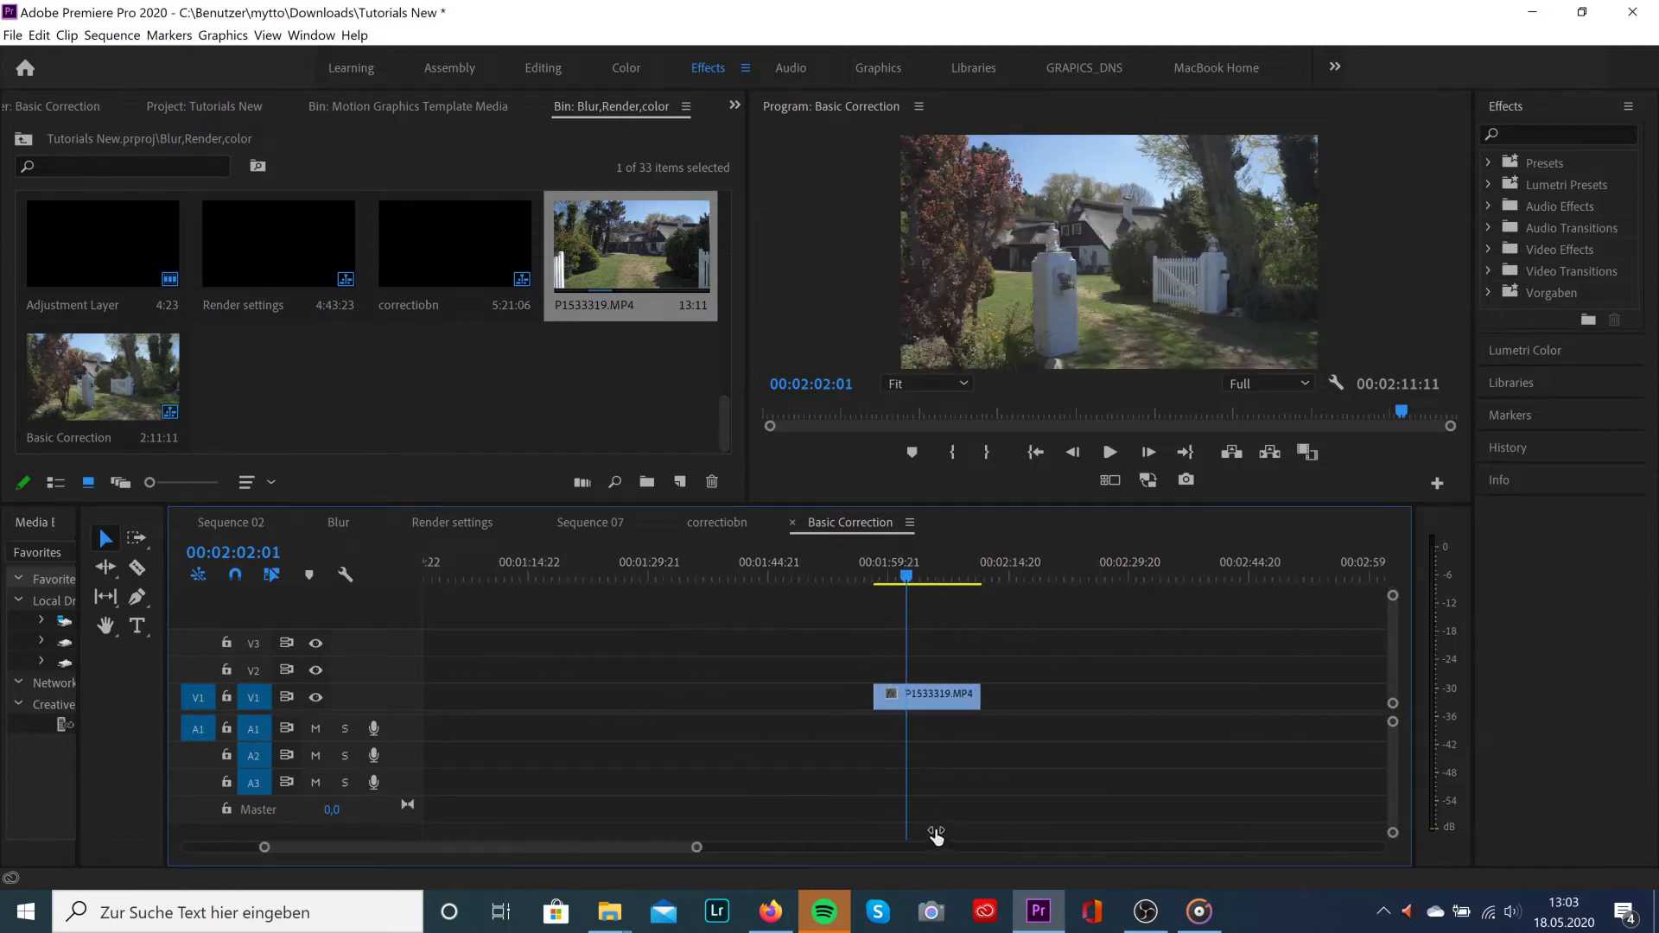
Create a 1920x1080 adjustment layer and stack it on V2 above the clip
left_click(680, 481)
left_click(735, 581)
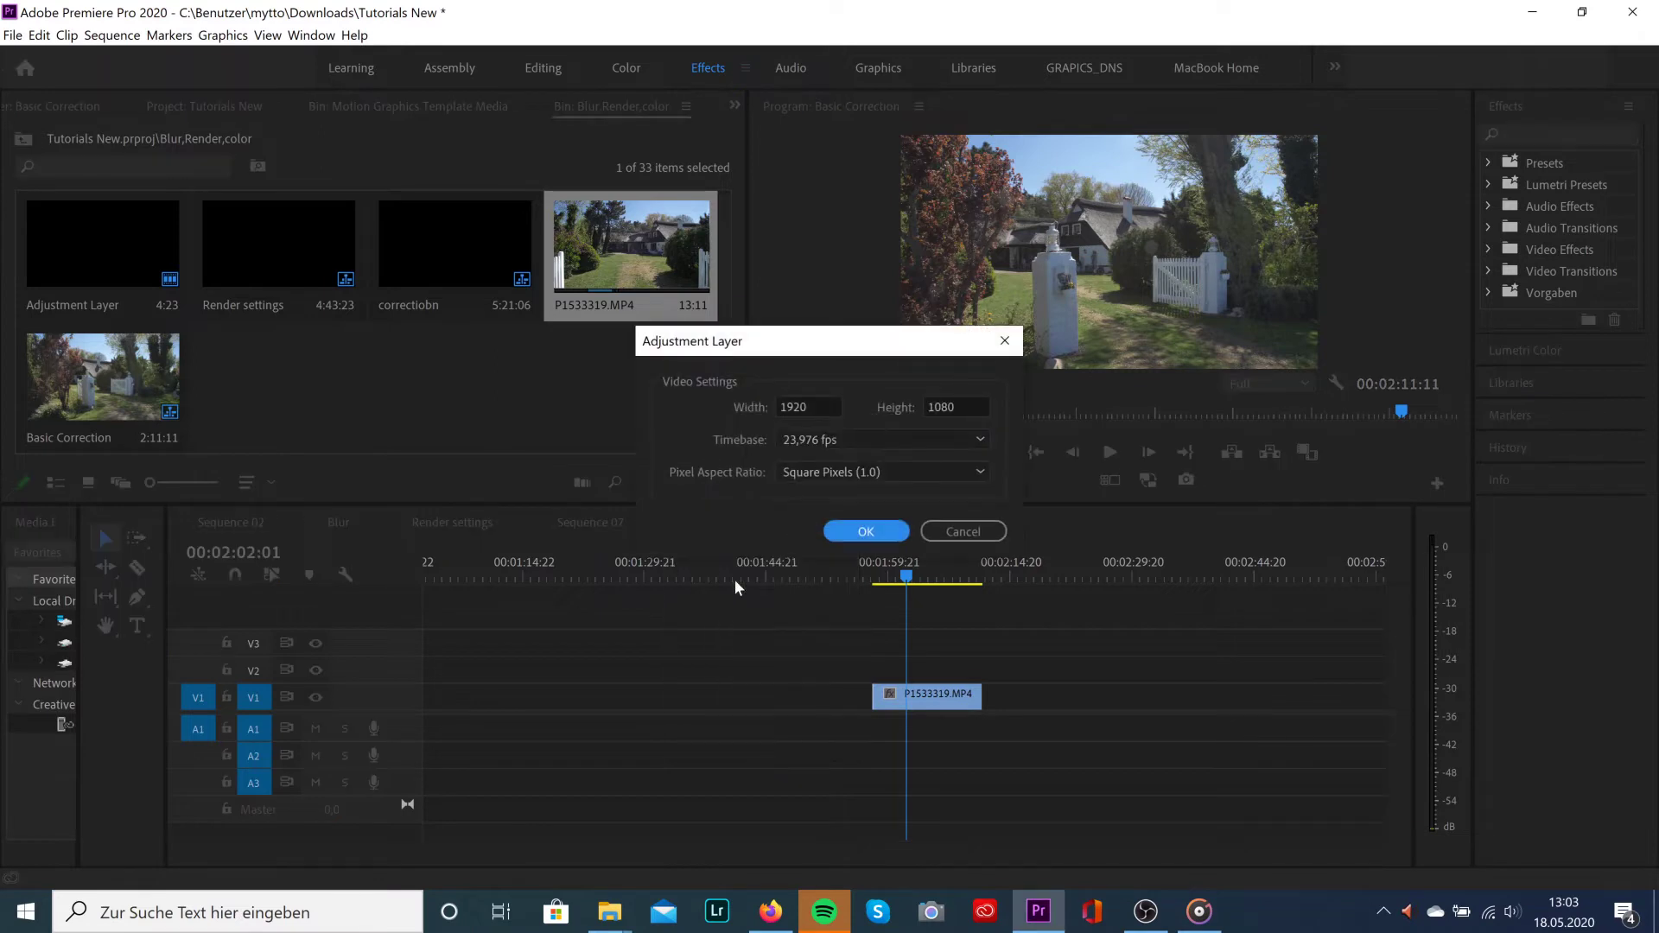
left_click(865, 531)
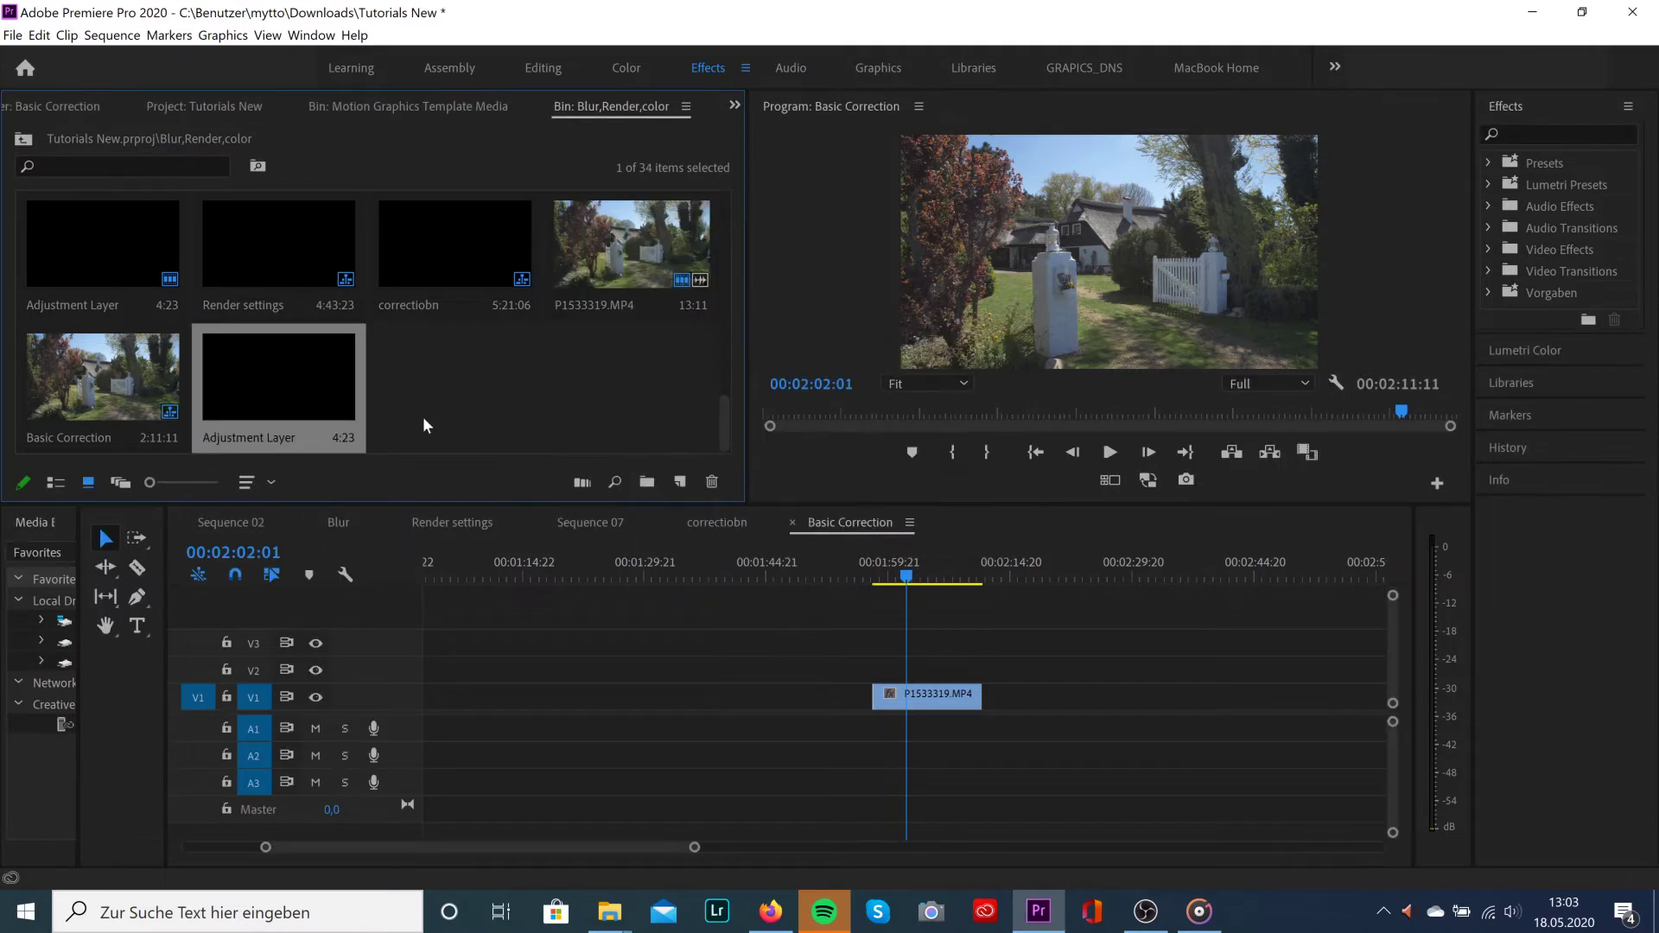
left_click_drag(286, 406, 981, 670)
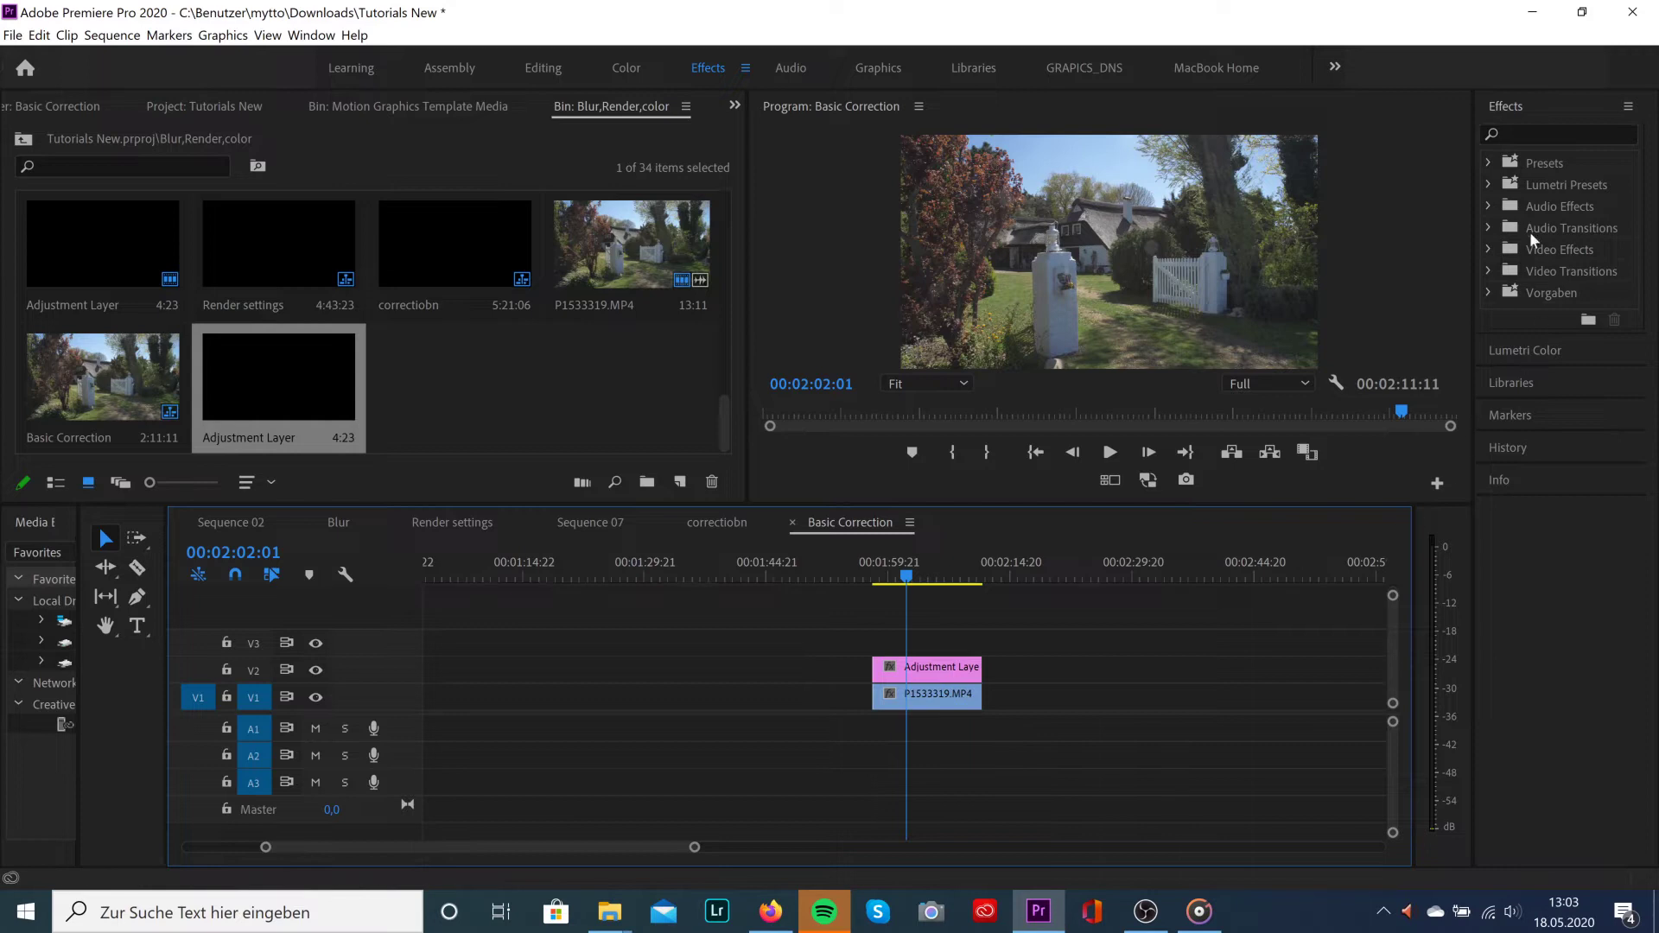
Drag Lumetri Color from Video Effects > Color Correction onto the V2 adjustment layer
left_click(1487, 250)
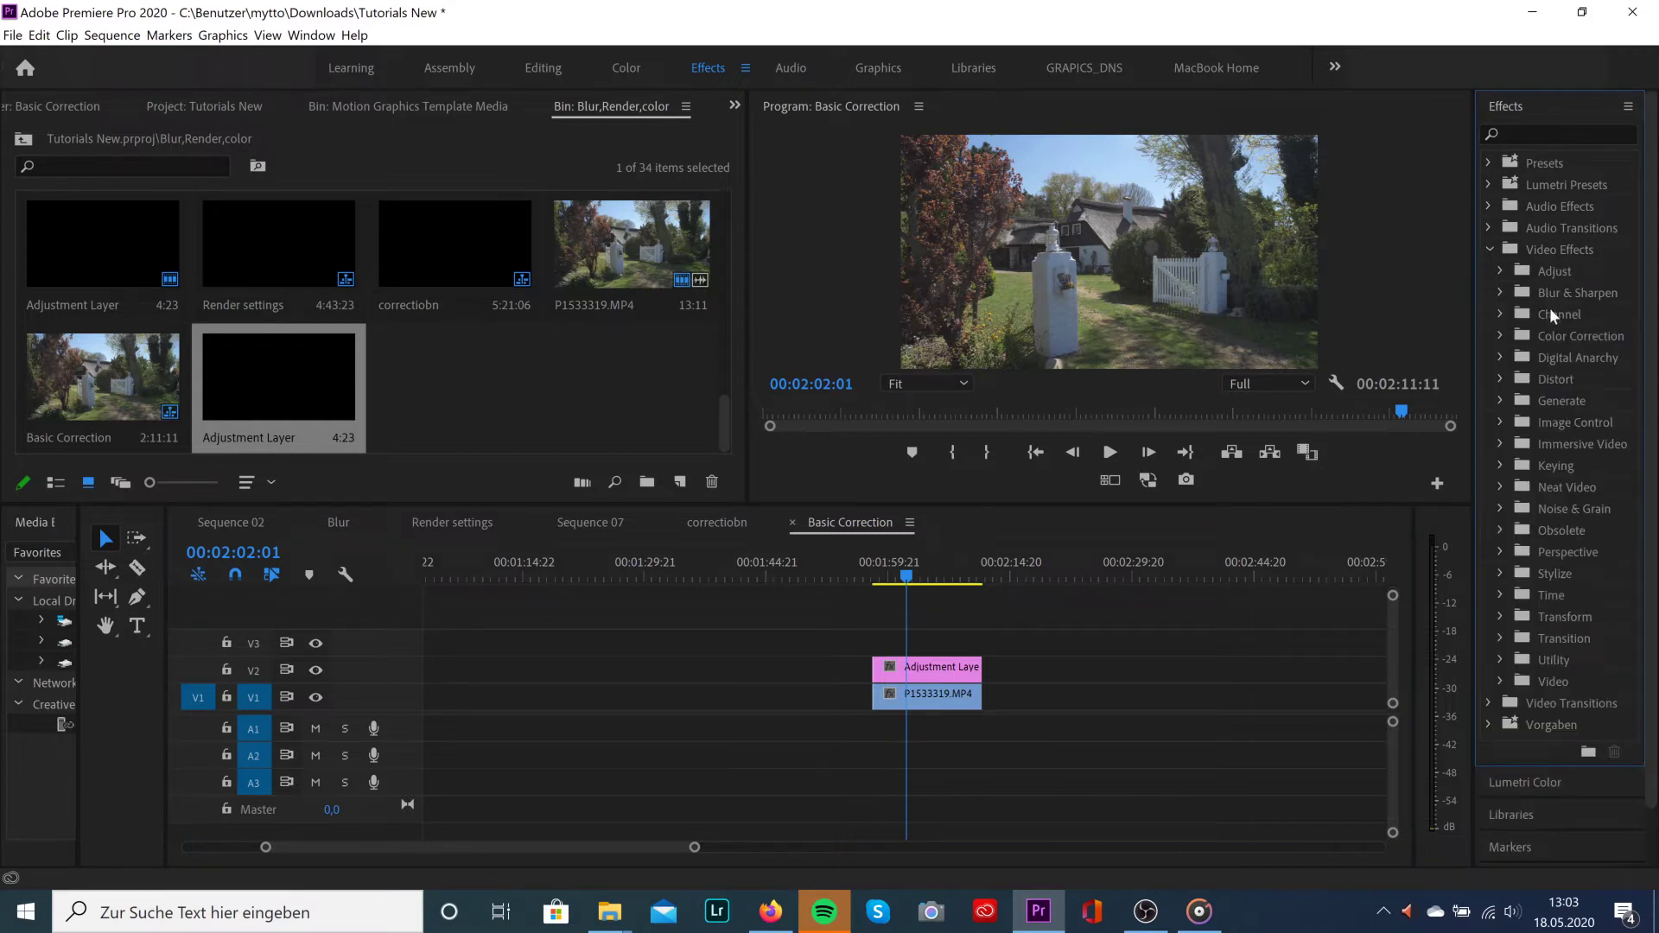
left_click(1499, 336)
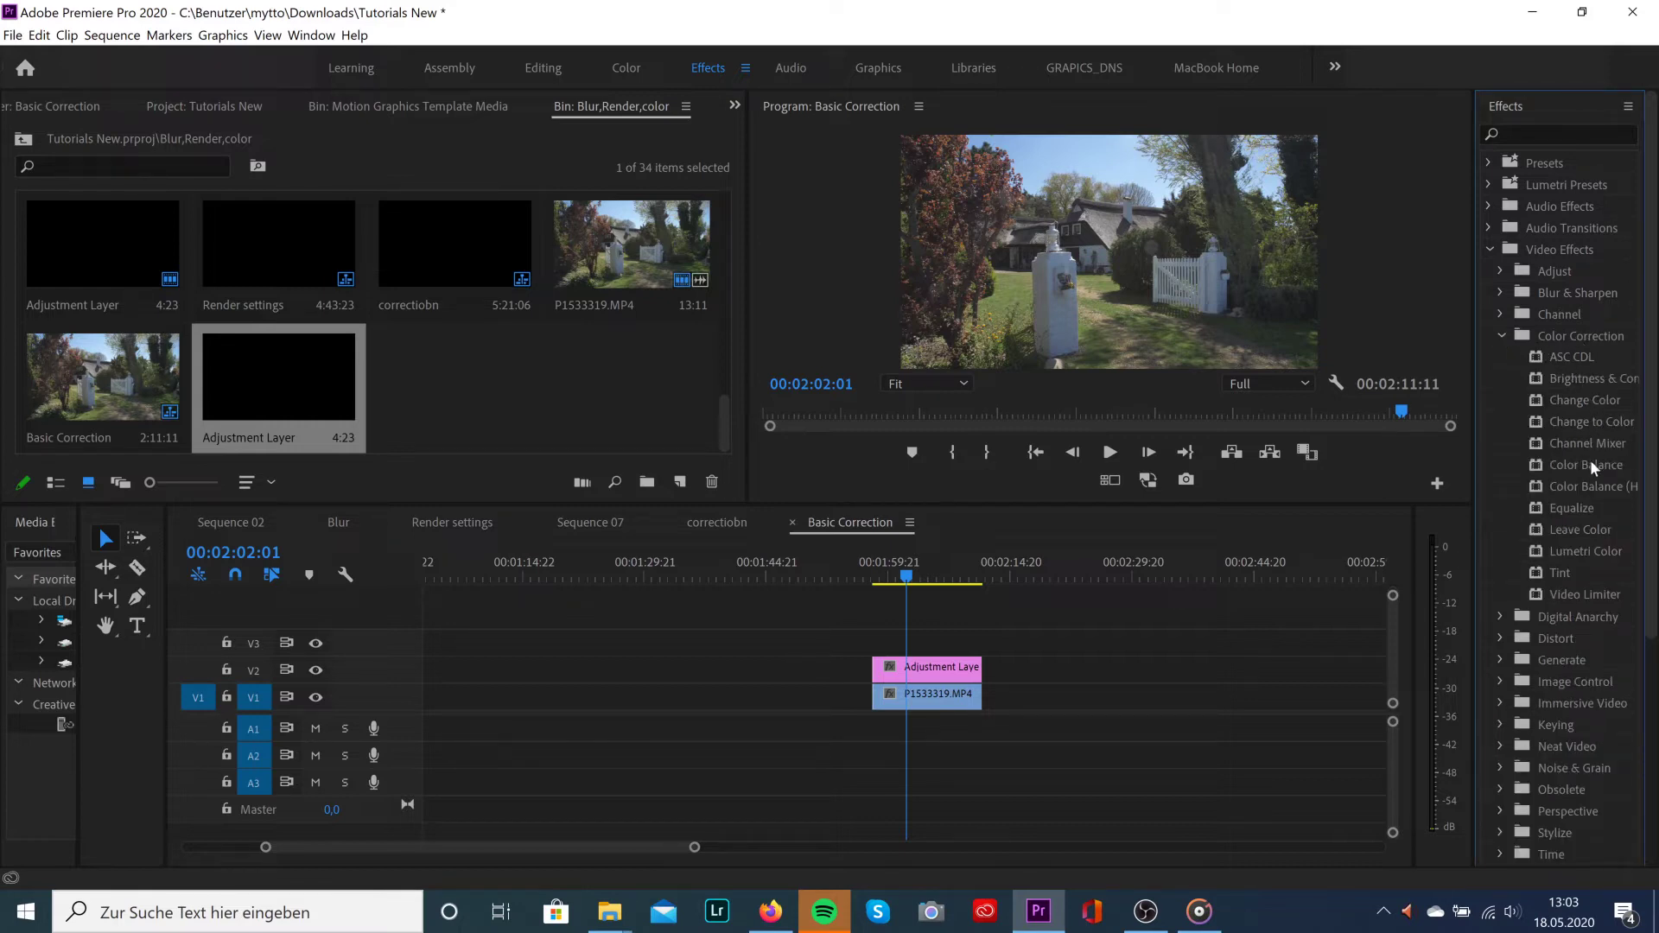
left_click_drag(1578, 550, 933, 672)
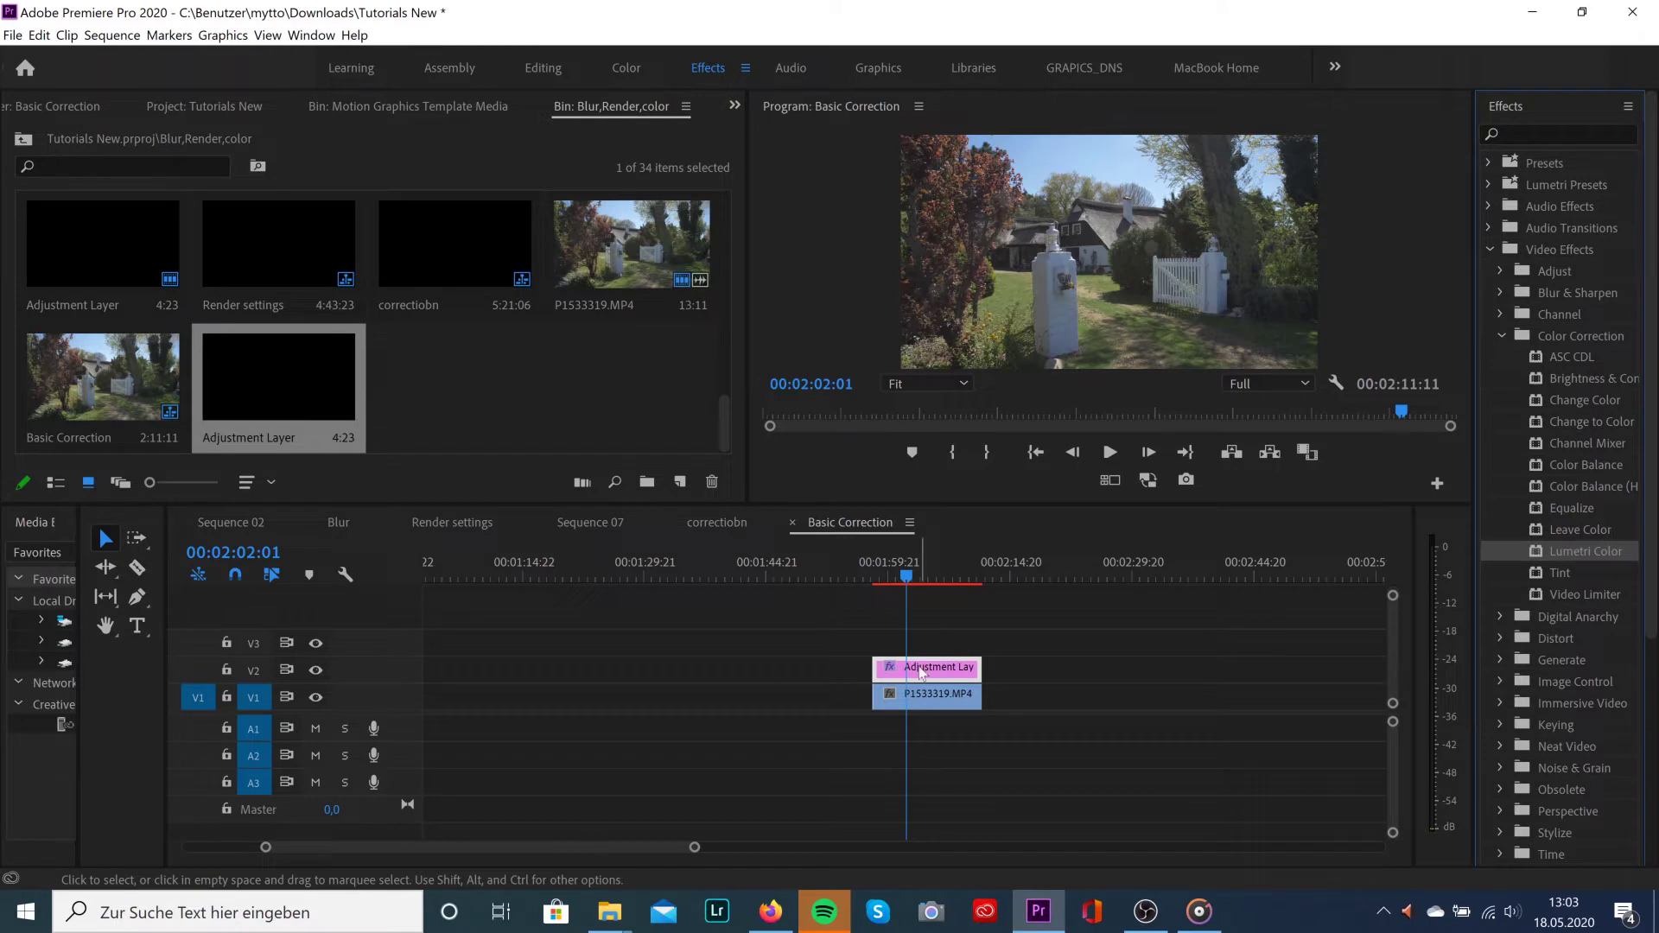
left_click(742, 103)
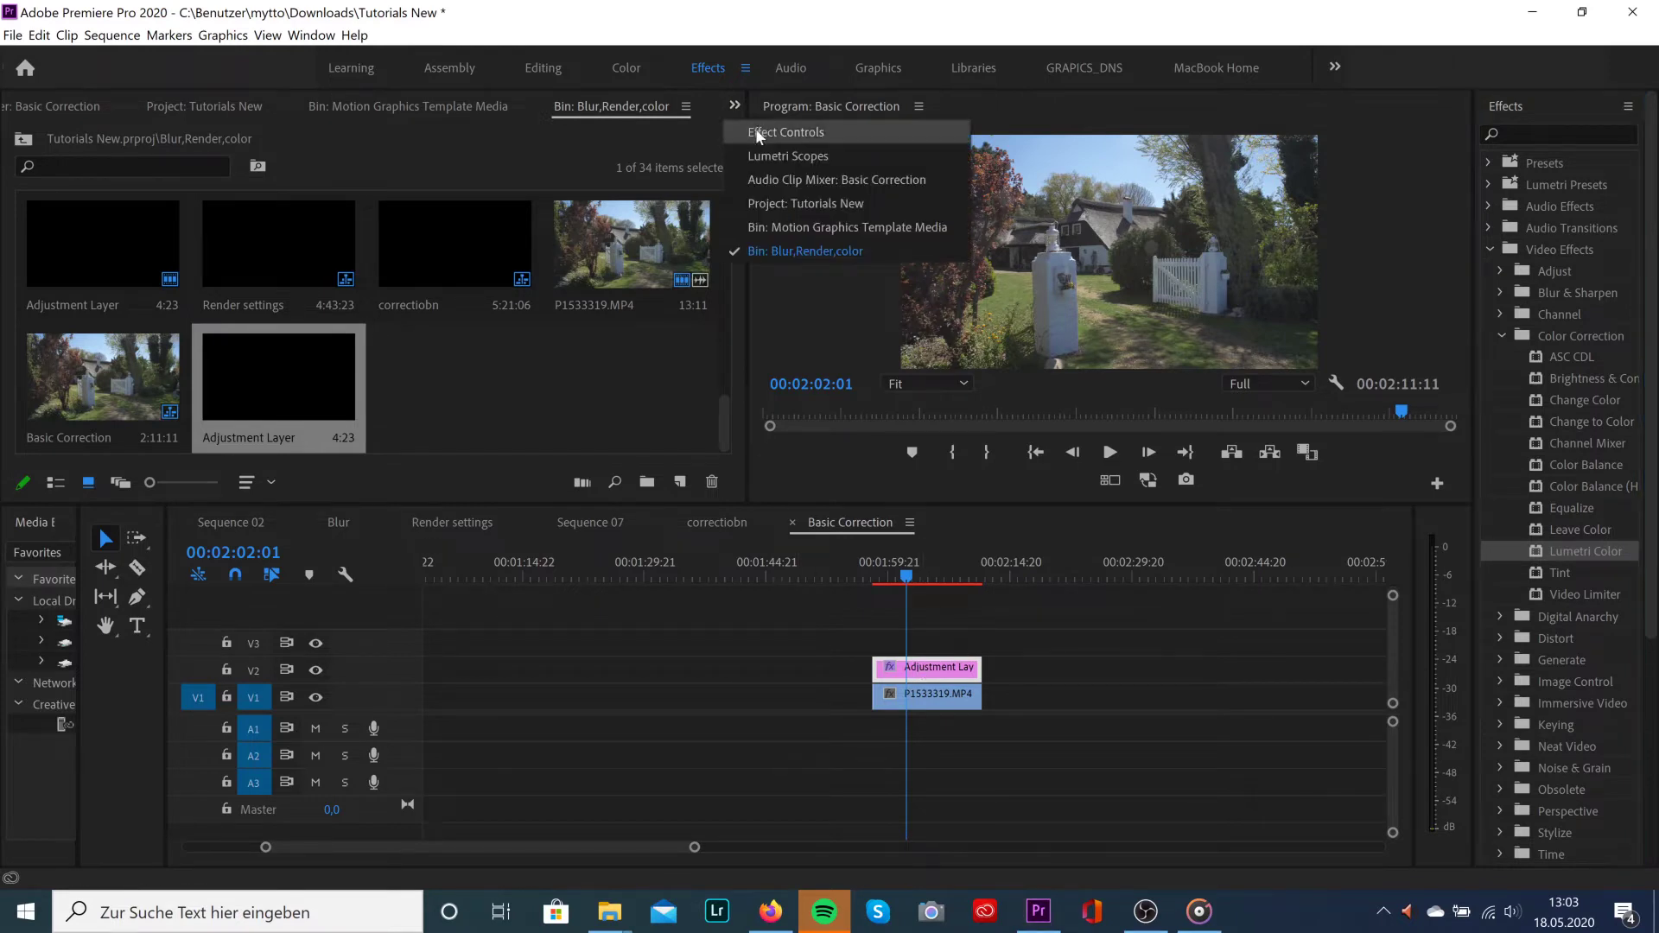
Show Effect Controls and expand Lumetri Color's Basic Correction section
left_click(757, 133)
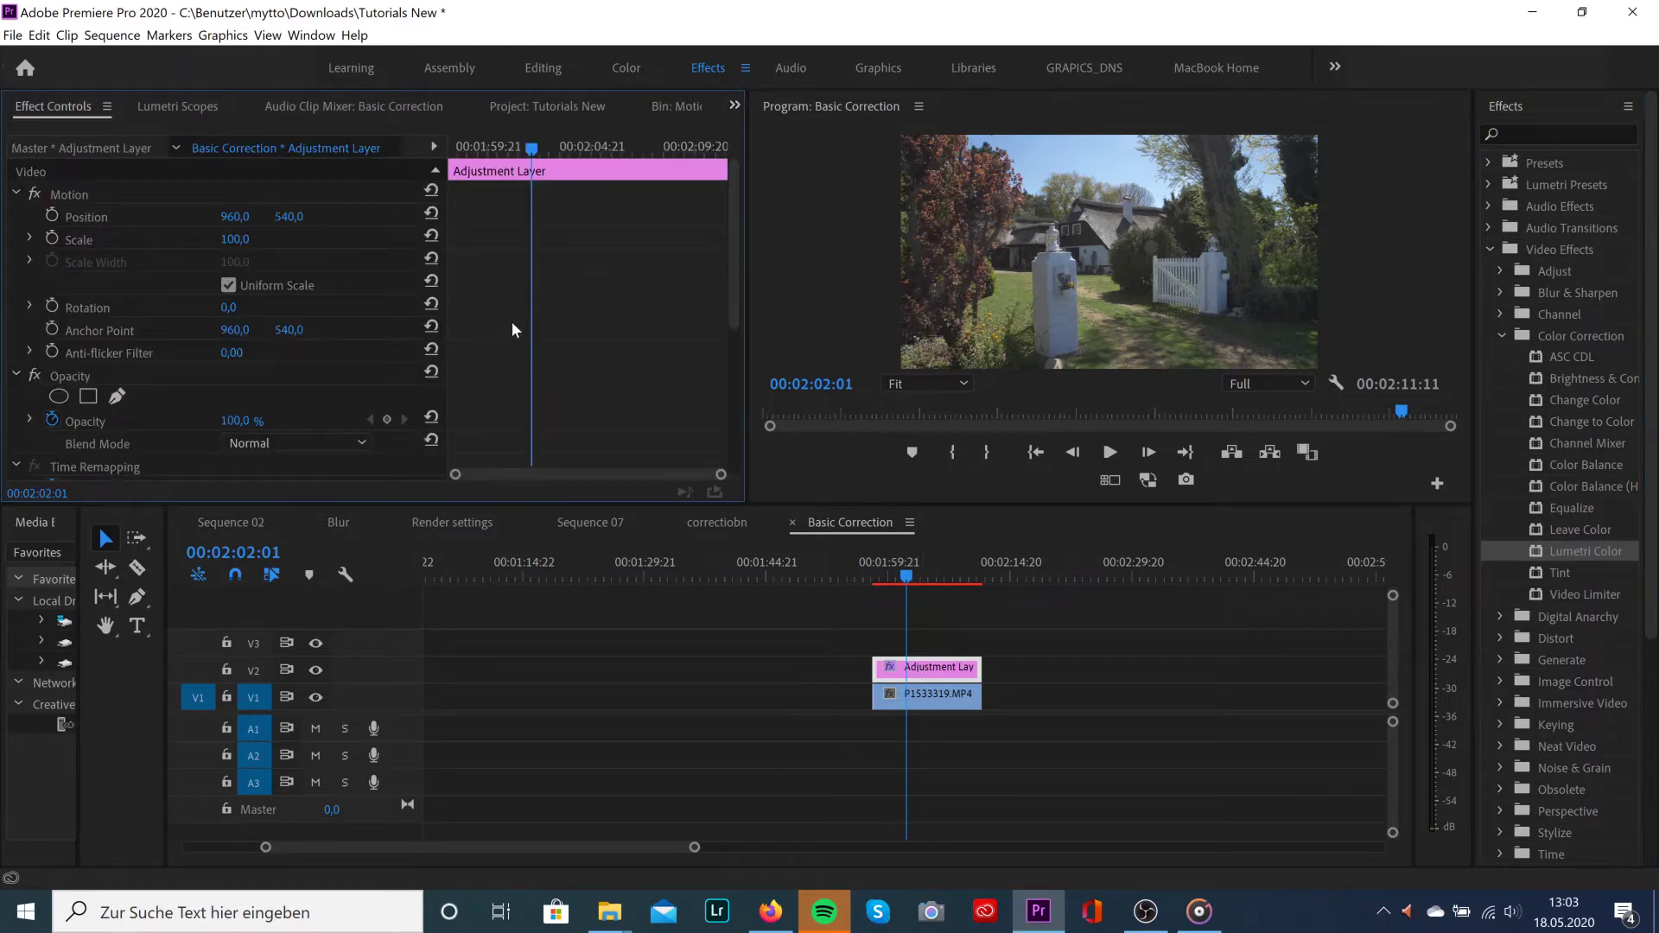
scroll(648, 359, "down", 5)
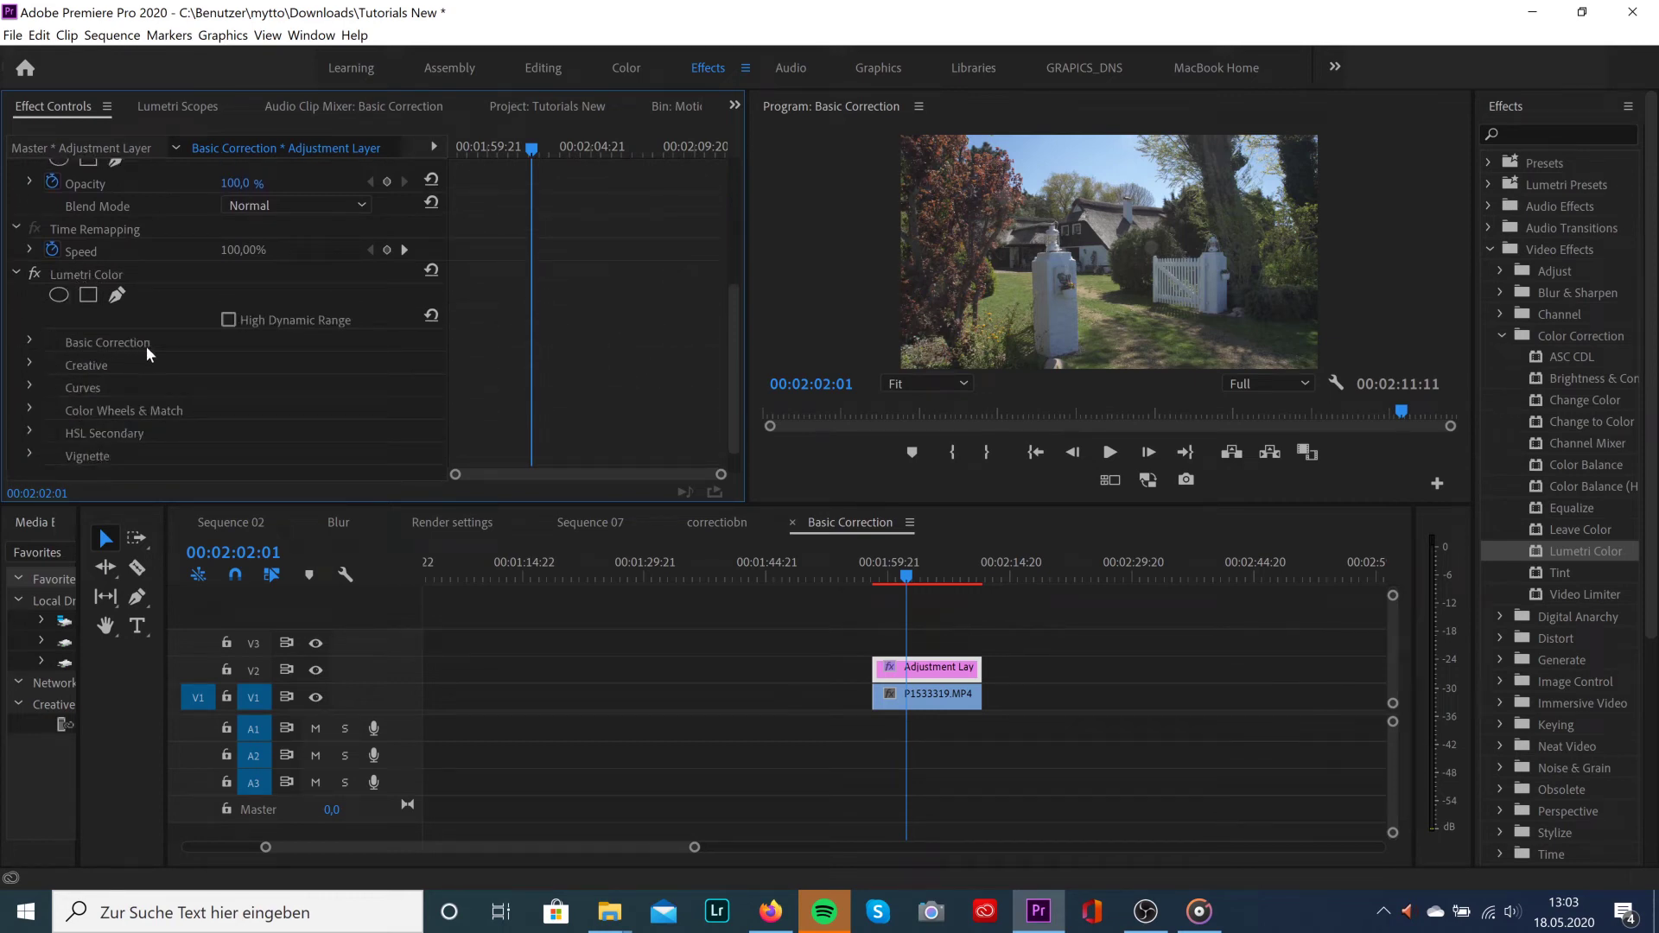
left_click(30, 340)
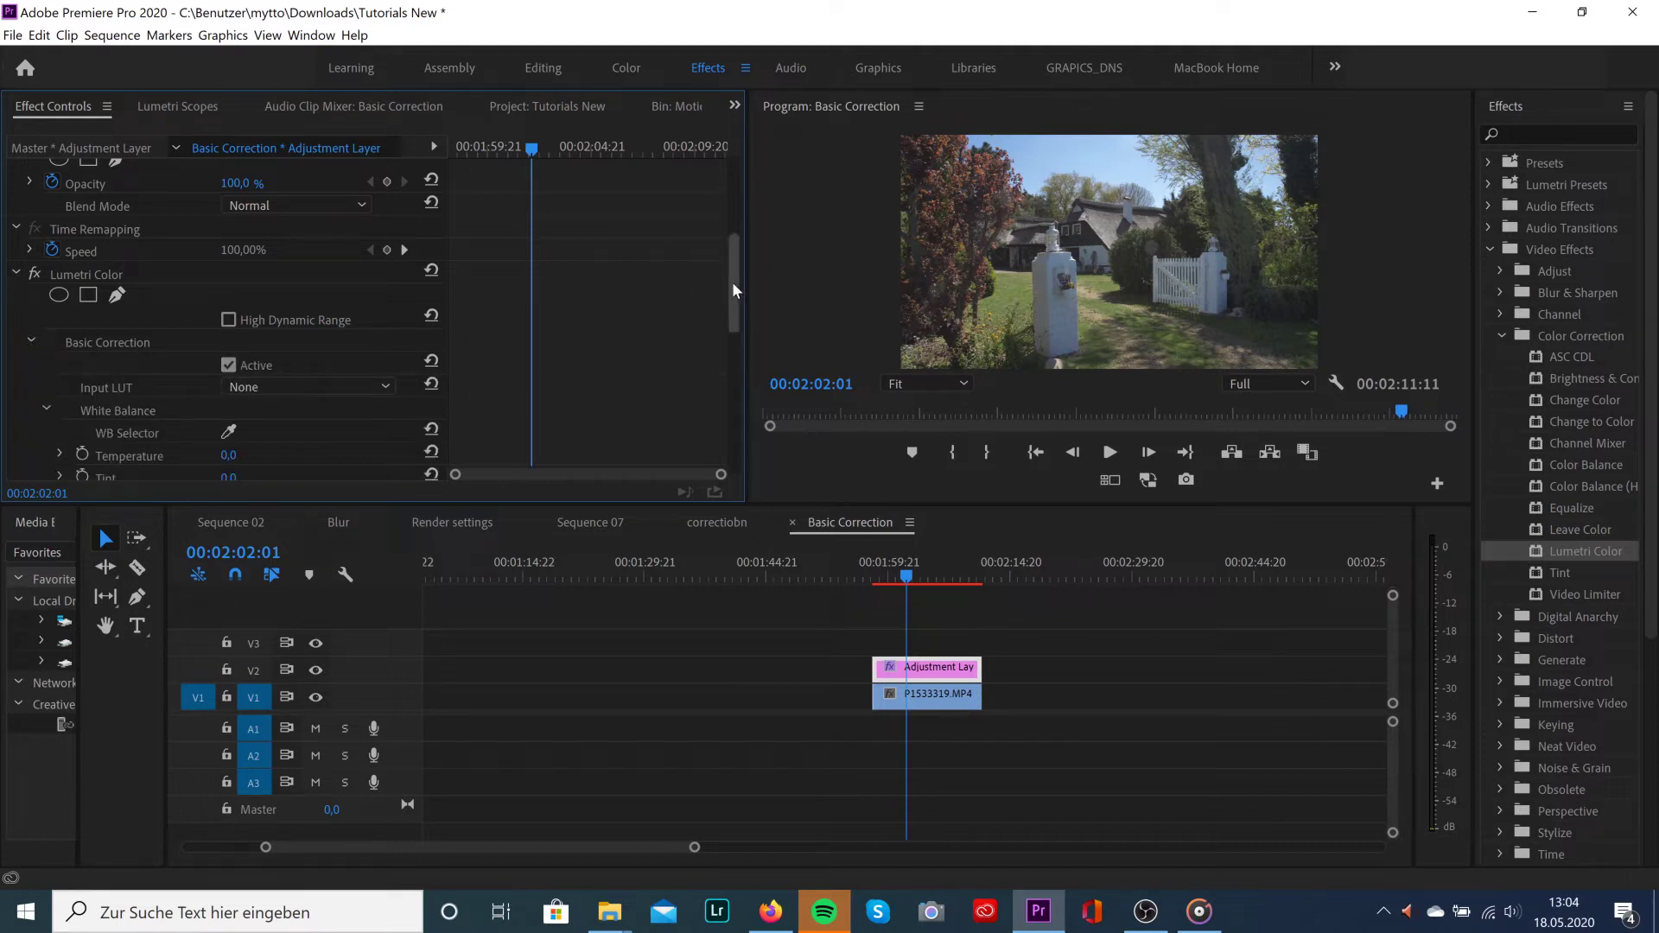
left_click_drag(733, 282, 732, 342)
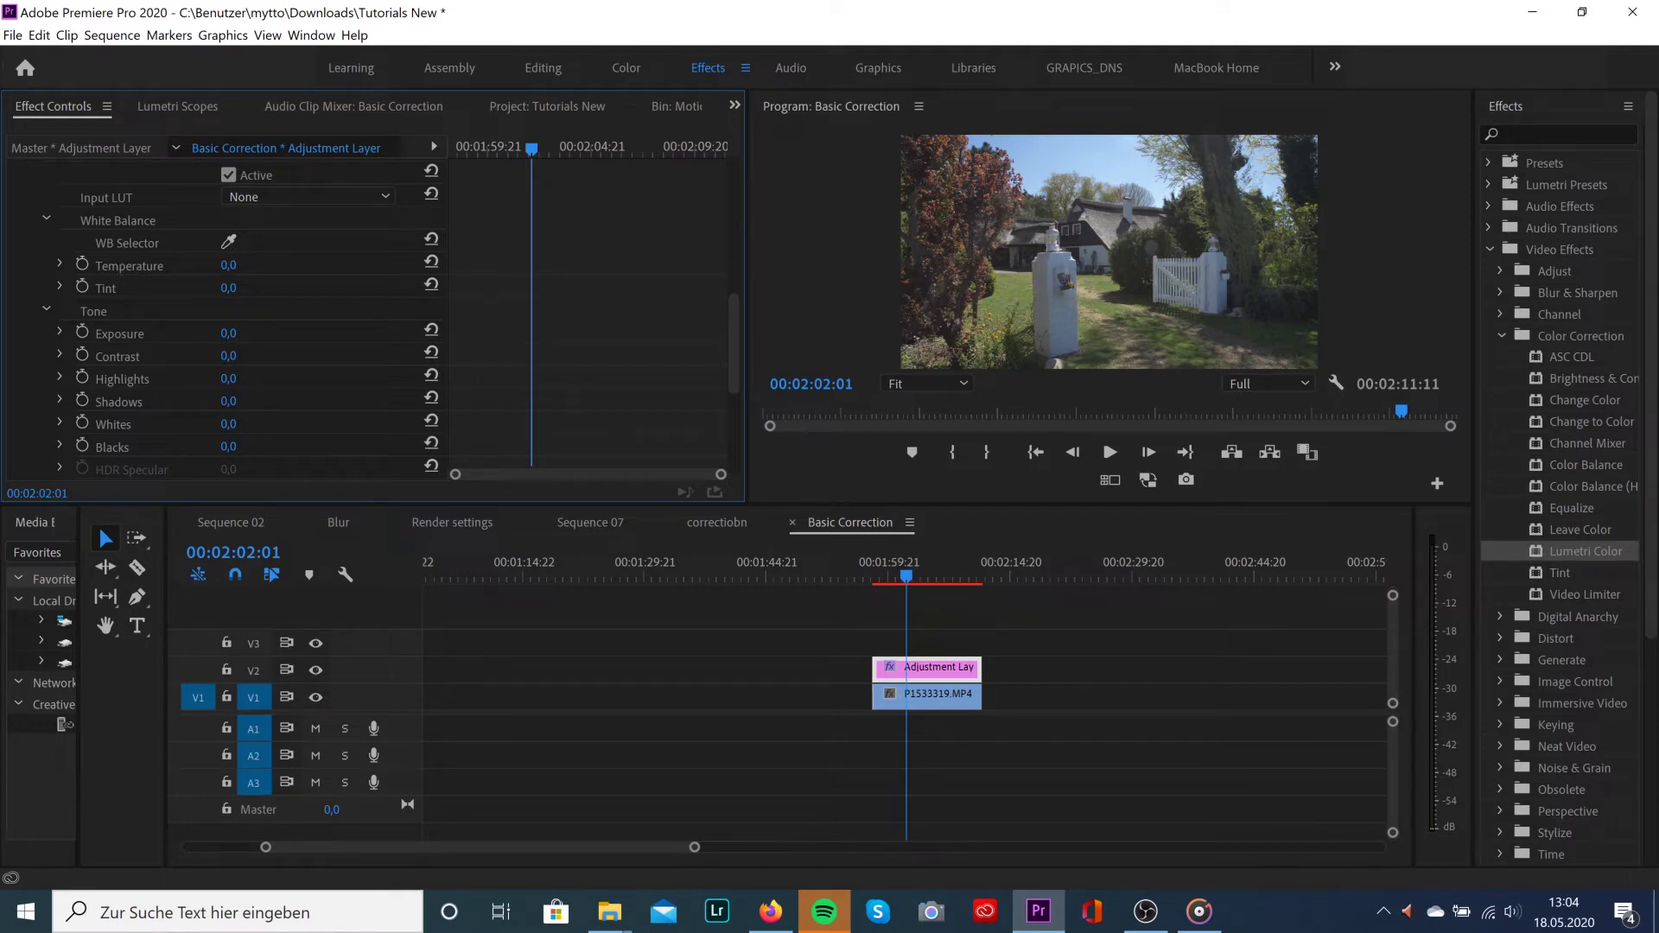
Set the white balance to Temperature 9,0 and Tint 2,0
left_click_drag(228, 264, 254, 264)
left_click_drag(228, 264, 262, 265)
left_click_drag(231, 264, 229, 264)
left_click_drag(229, 288, 274, 288)
left_click_drag(228, 288, 217, 287)
Set Exposure to 0,2 after trying 1,0
left_click(229, 334)
type("0,2")
key("Return")
left_click(228, 335)
type("1")
key("Return")
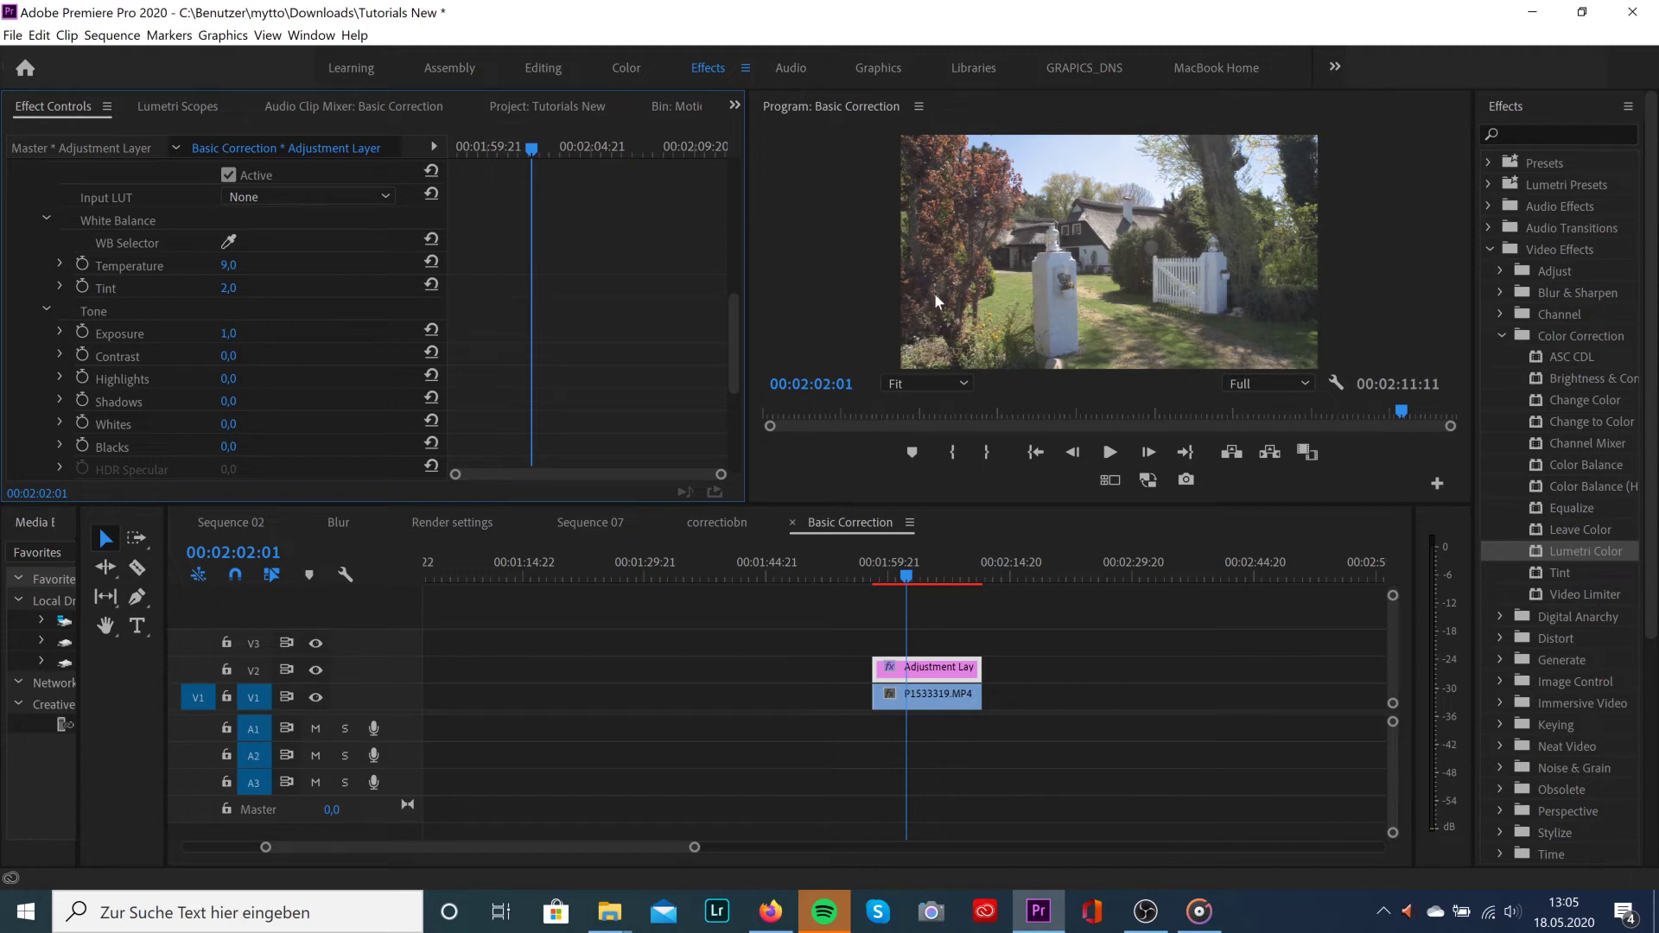
left_click_drag(918, 507, 918, 583)
left_click(228, 334)
type("0,2")
key("Return")
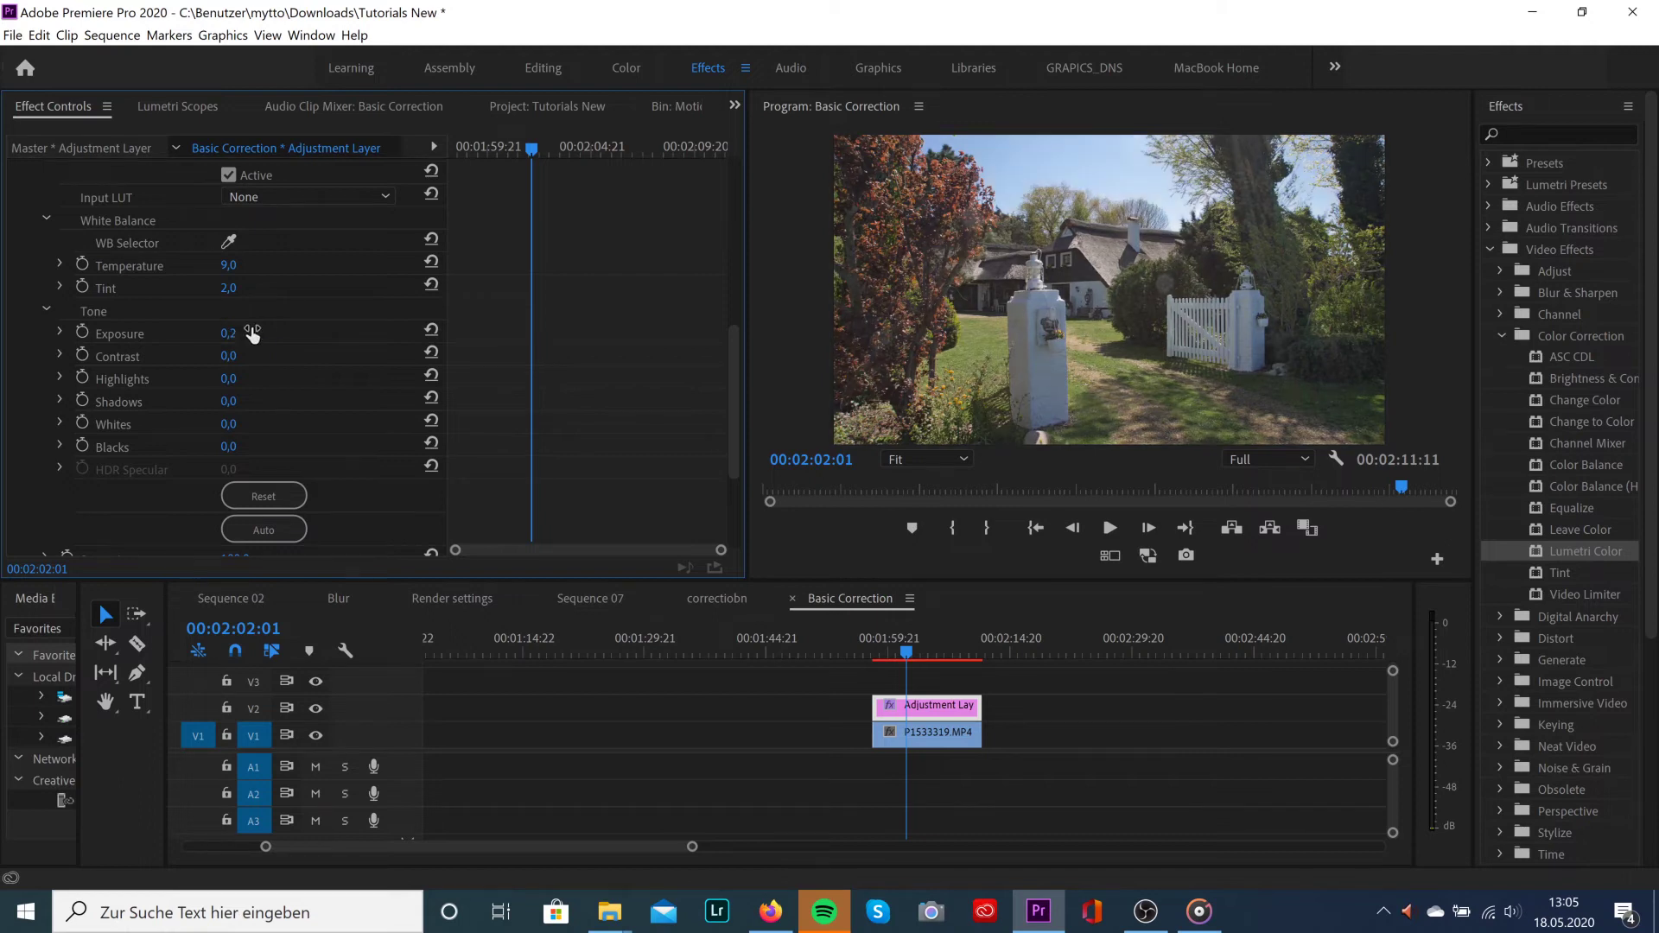
Adjust the Contrast value, trying 53 before settling on 16,0
left_click(228, 355)
type("53")
key("Return")
mouse_move(228, 355)
left_mouse_down()
mouse_move(285, 355)
mouse_move(191, 355)
mouse_move(259, 355)
left_mouse_up()
Scrub the tone sliders to Highlights -10, Shadows -20, Whites 28 and Blacks -18
mouse_move(228, 379)
left_mouse_down()
mouse_move(248, 379)
mouse_move(210, 379)
left_mouse_up()
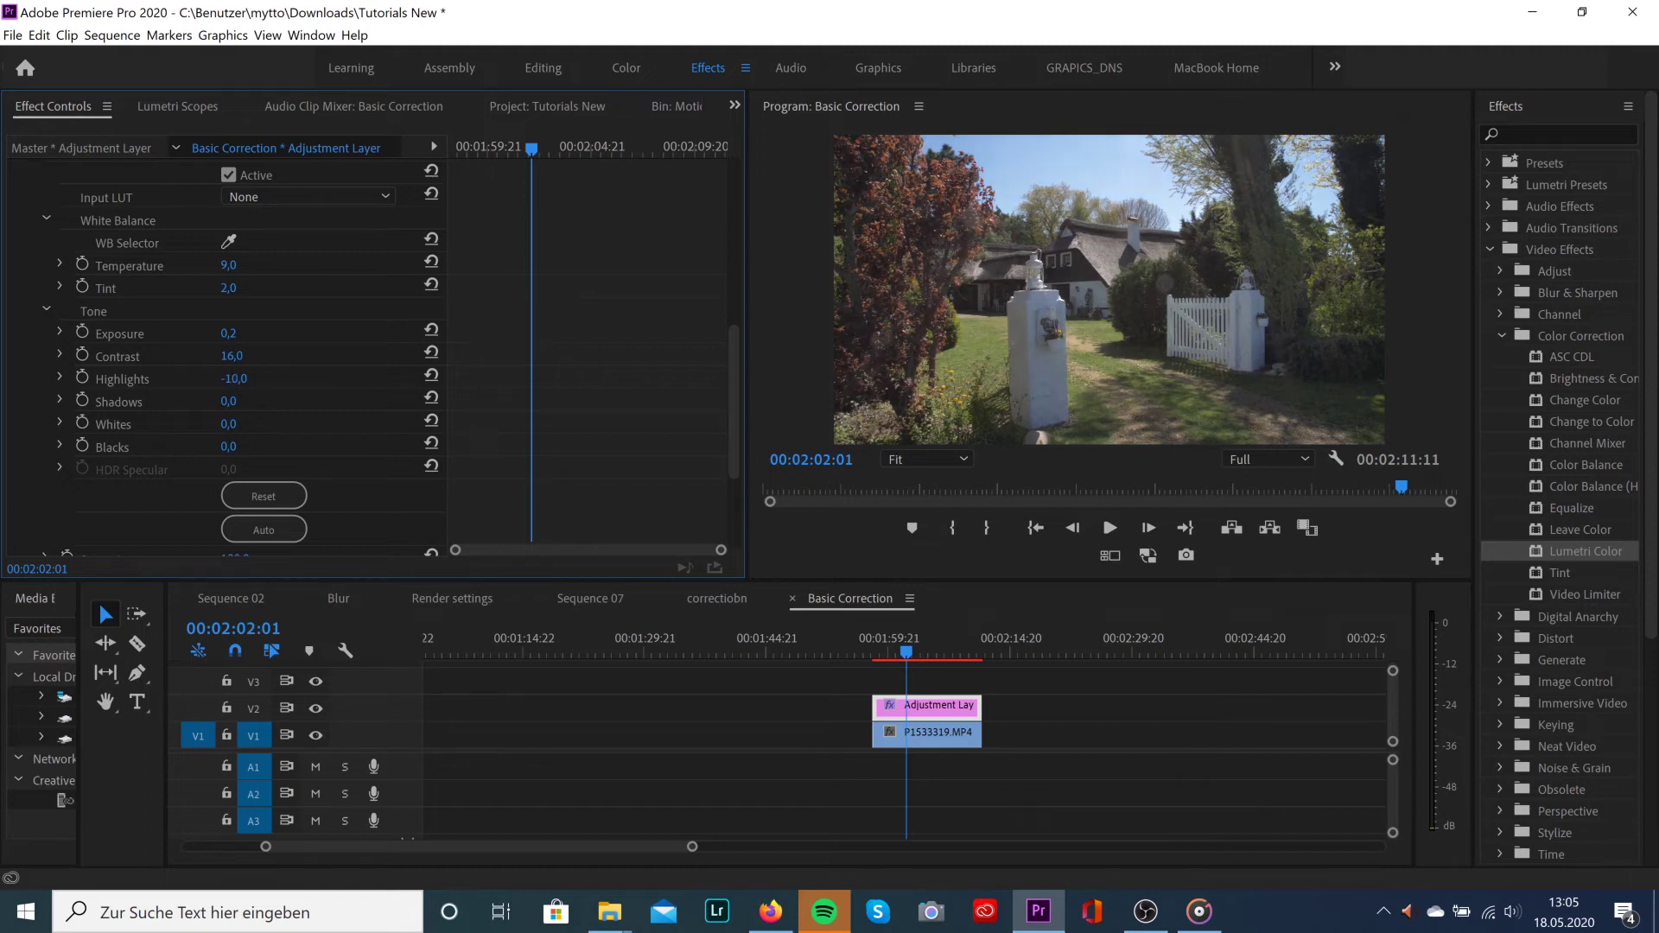
left_click_drag(231, 381, 235, 391)
left_click_drag(228, 401, 254, 401)
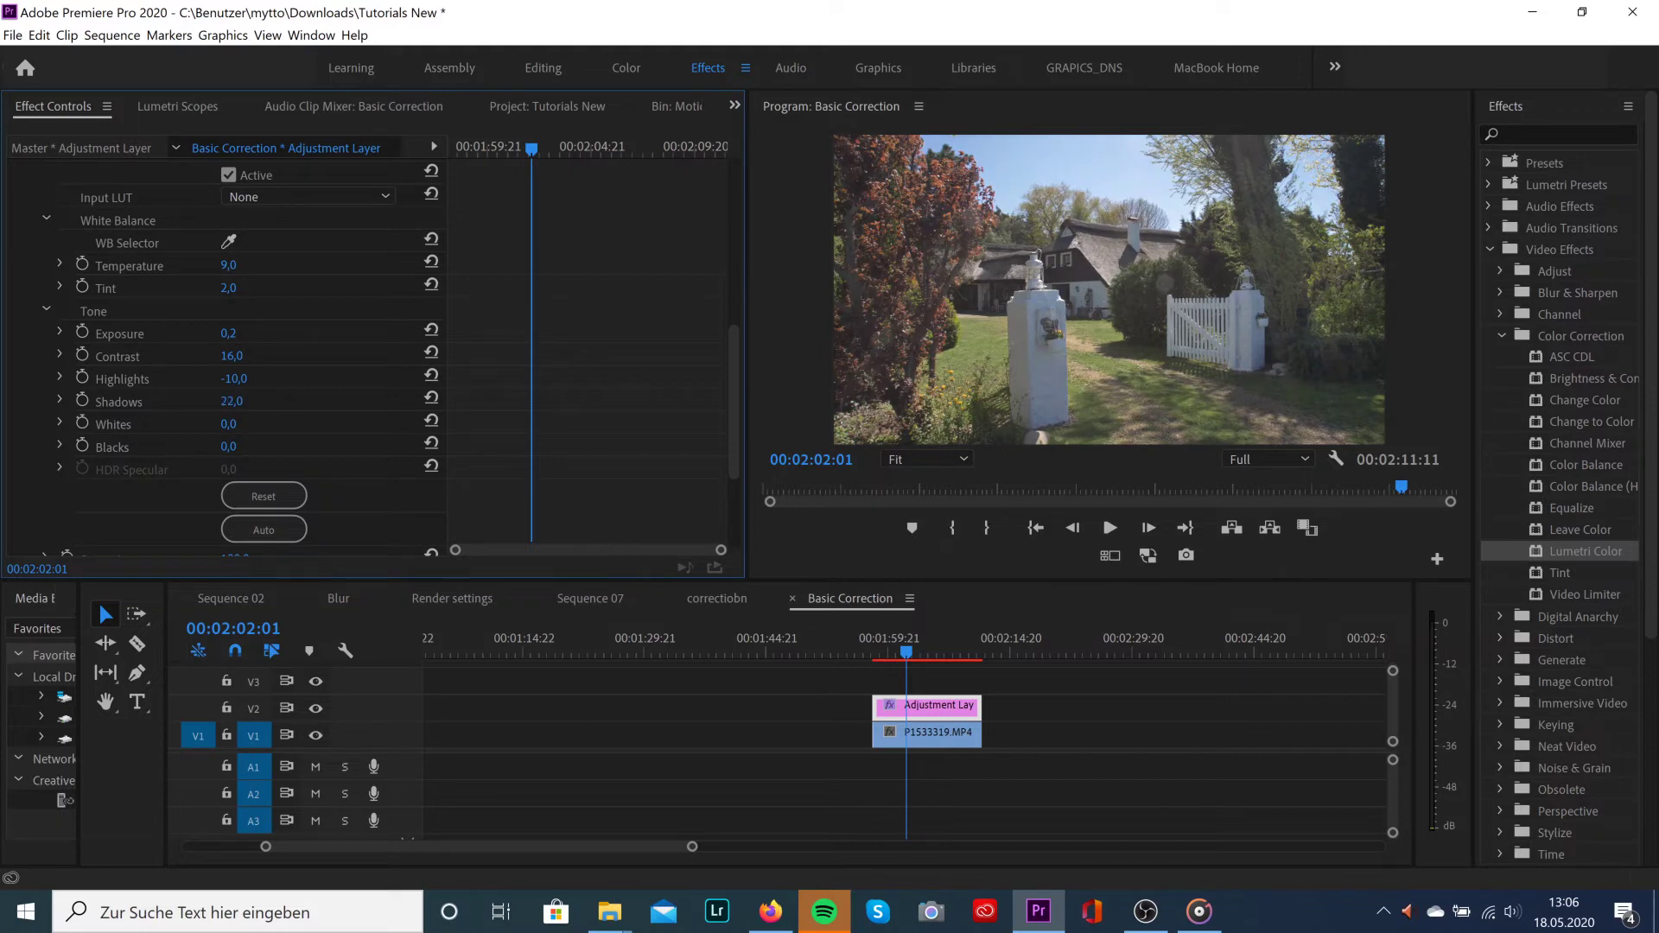
left_click_drag(228, 401, 218, 401)
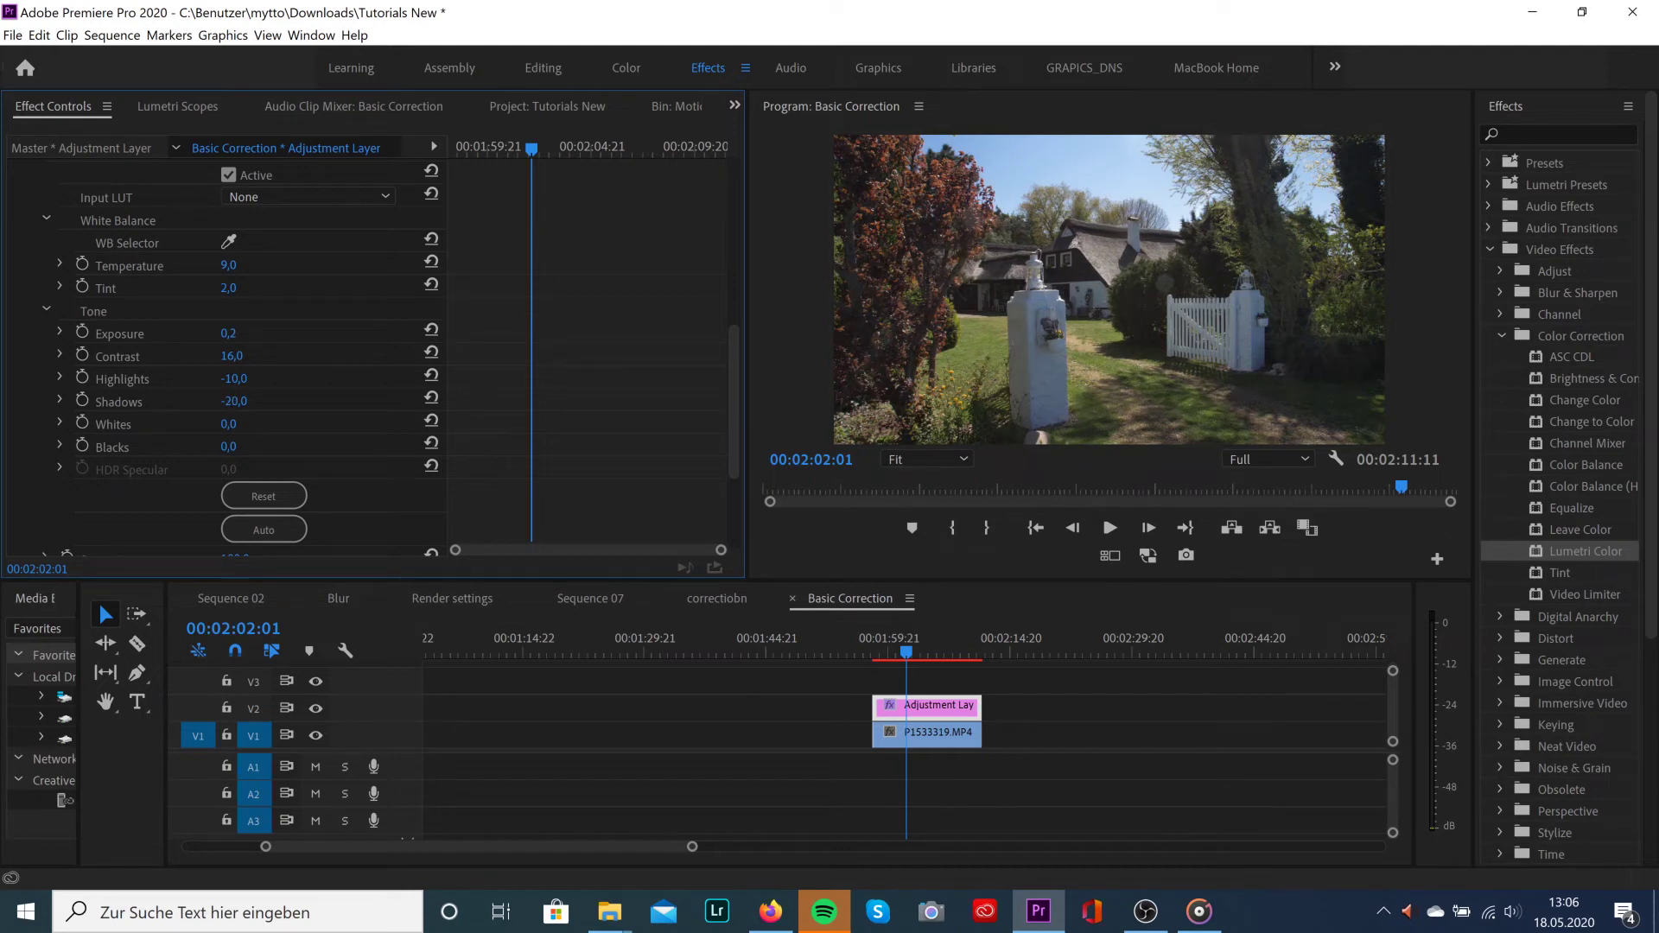
left_click_drag(228, 401, 232, 398)
mouse_move(228, 424)
left_mouse_down()
mouse_move(281, 423)
mouse_move(225, 423)
left_mouse_up()
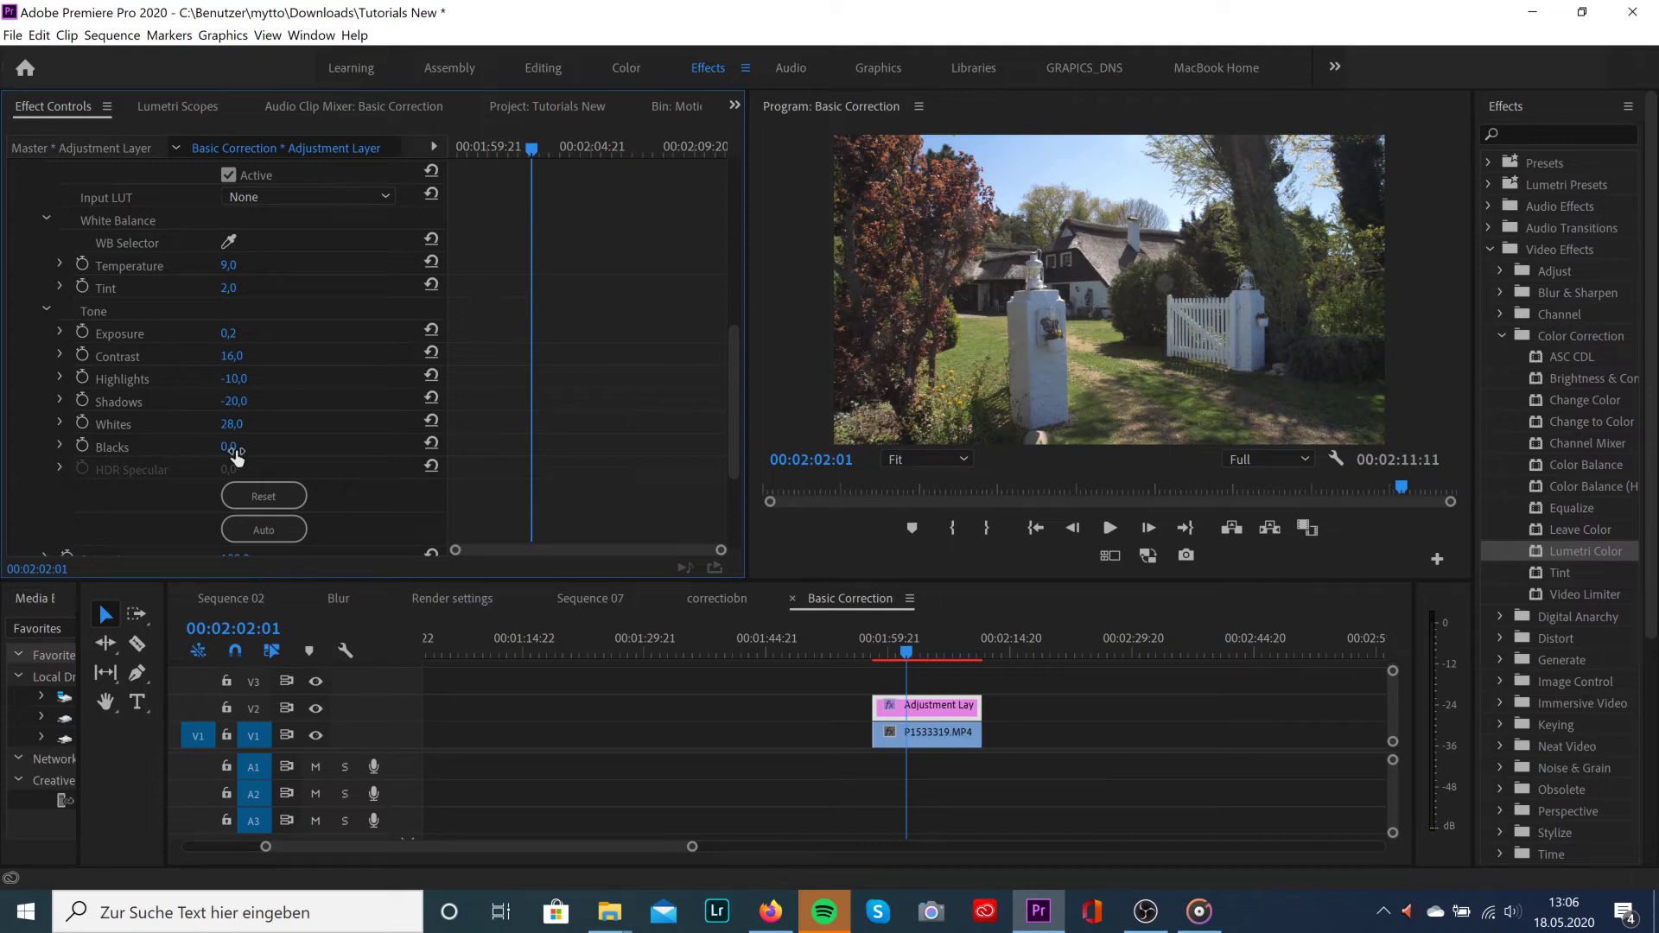
left_click_drag(235, 448, 291, 449)
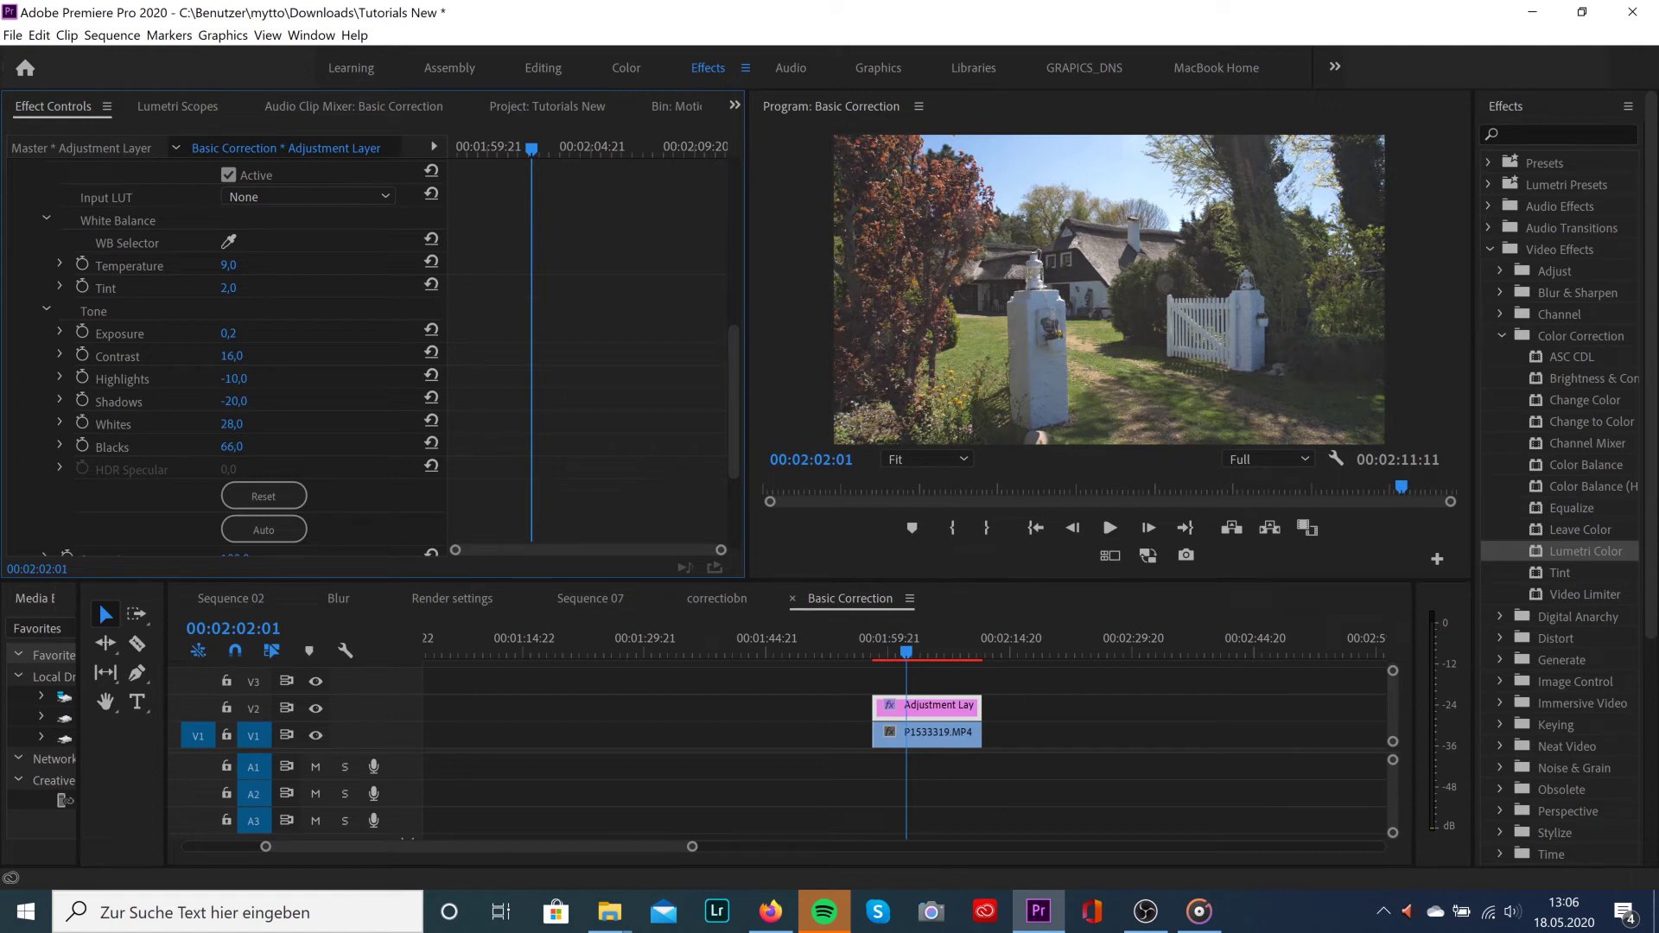
left_click_drag(269, 448, 225, 448)
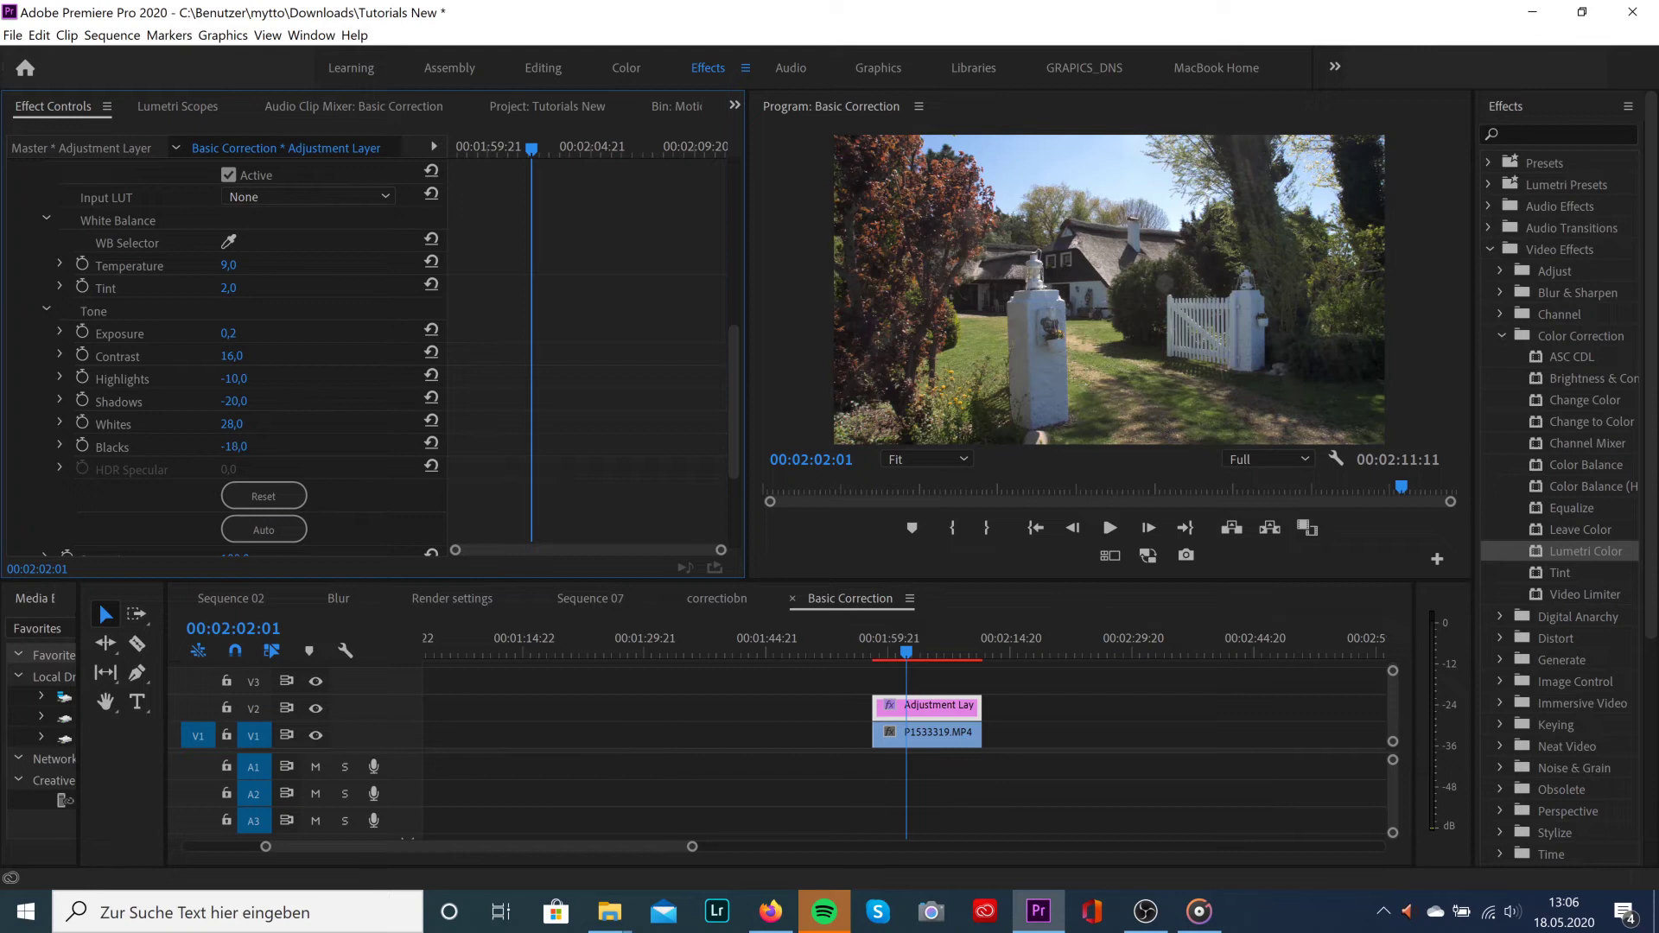
scroll(565, 458, "up", 5)
scroll(533, 440, "up", 1)
left_click(37, 322)
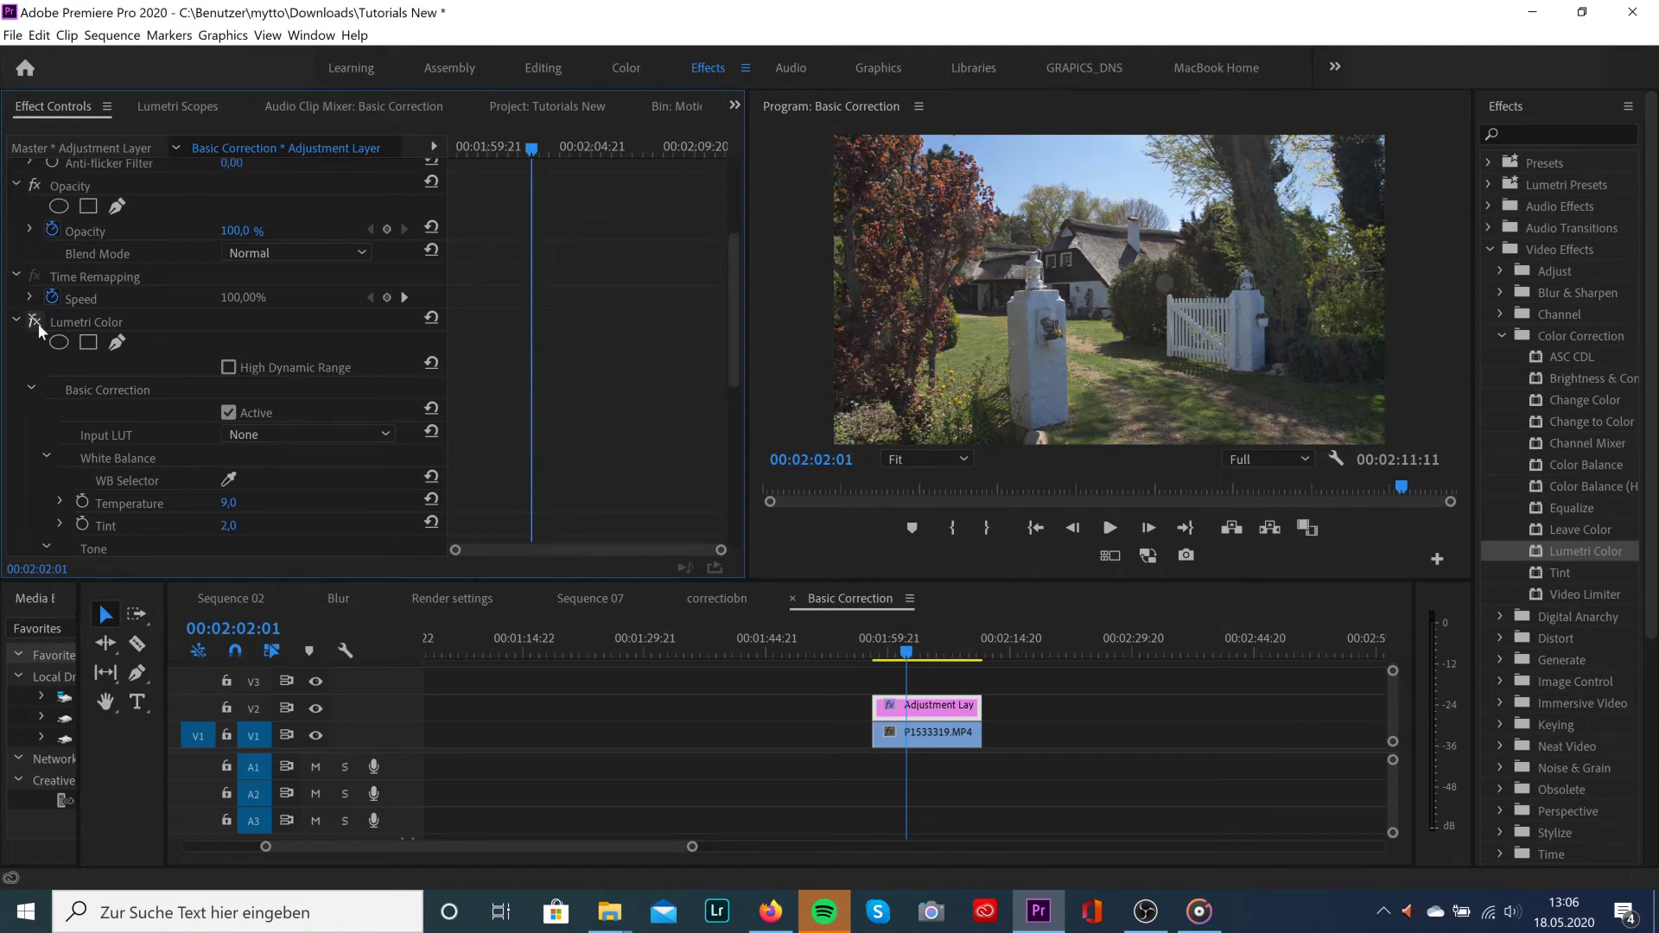
left_click(38, 323)
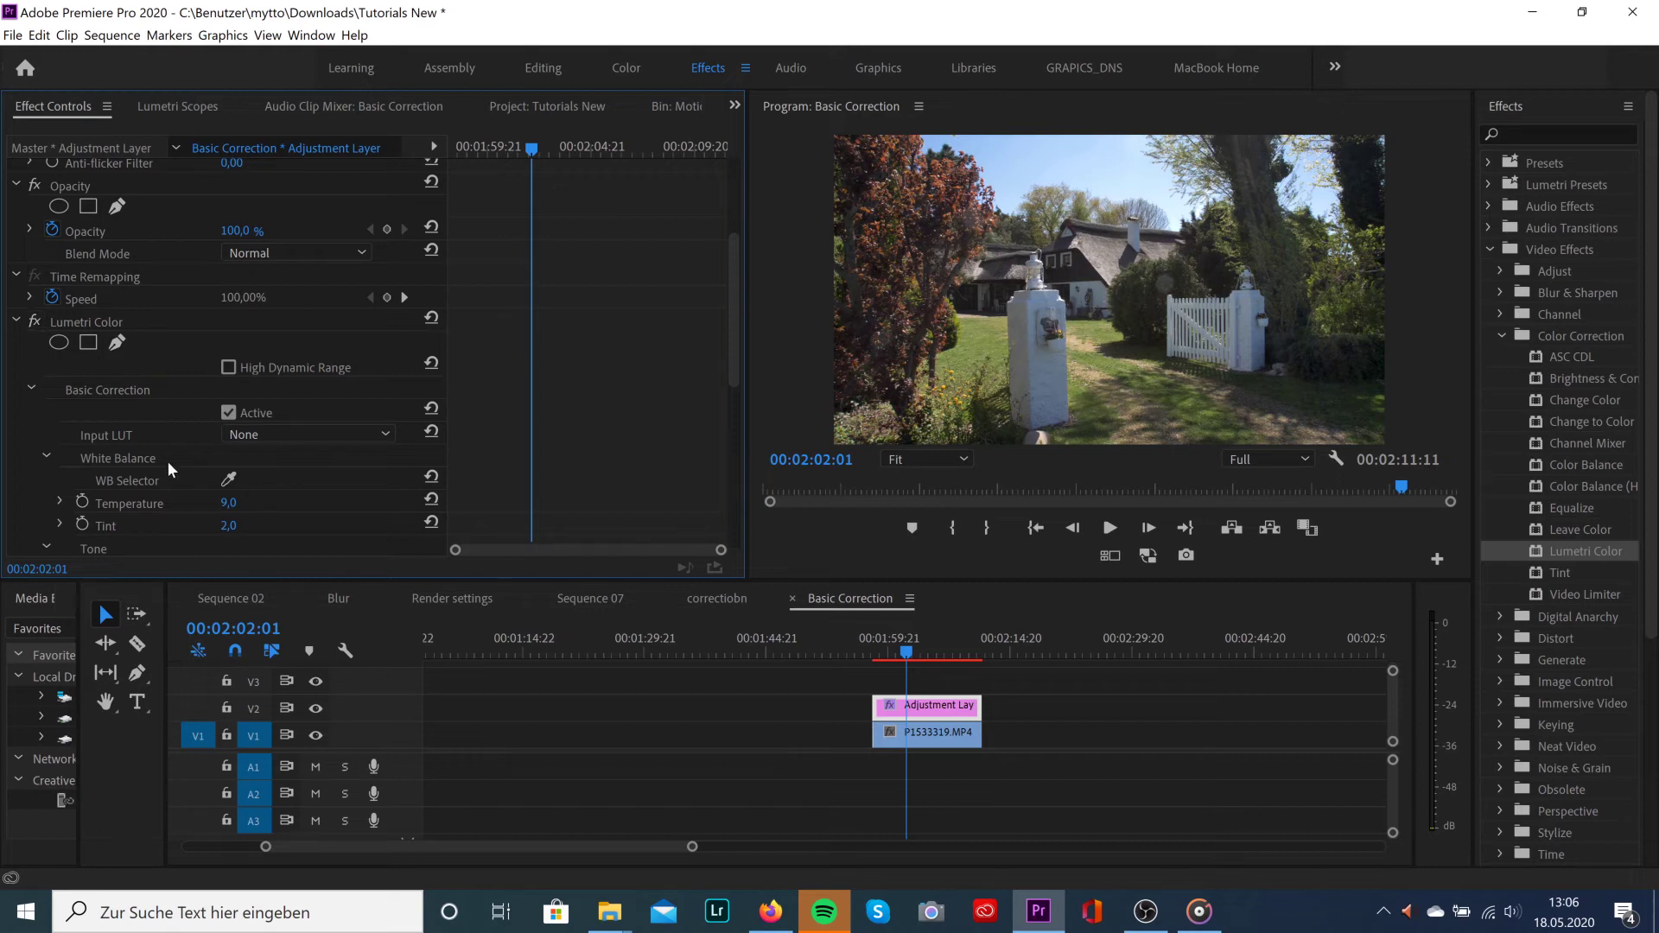
scroll(167, 460, "down", 6)
scroll(168, 462, "down", 1)
scroll(618, 454, "down", 4)
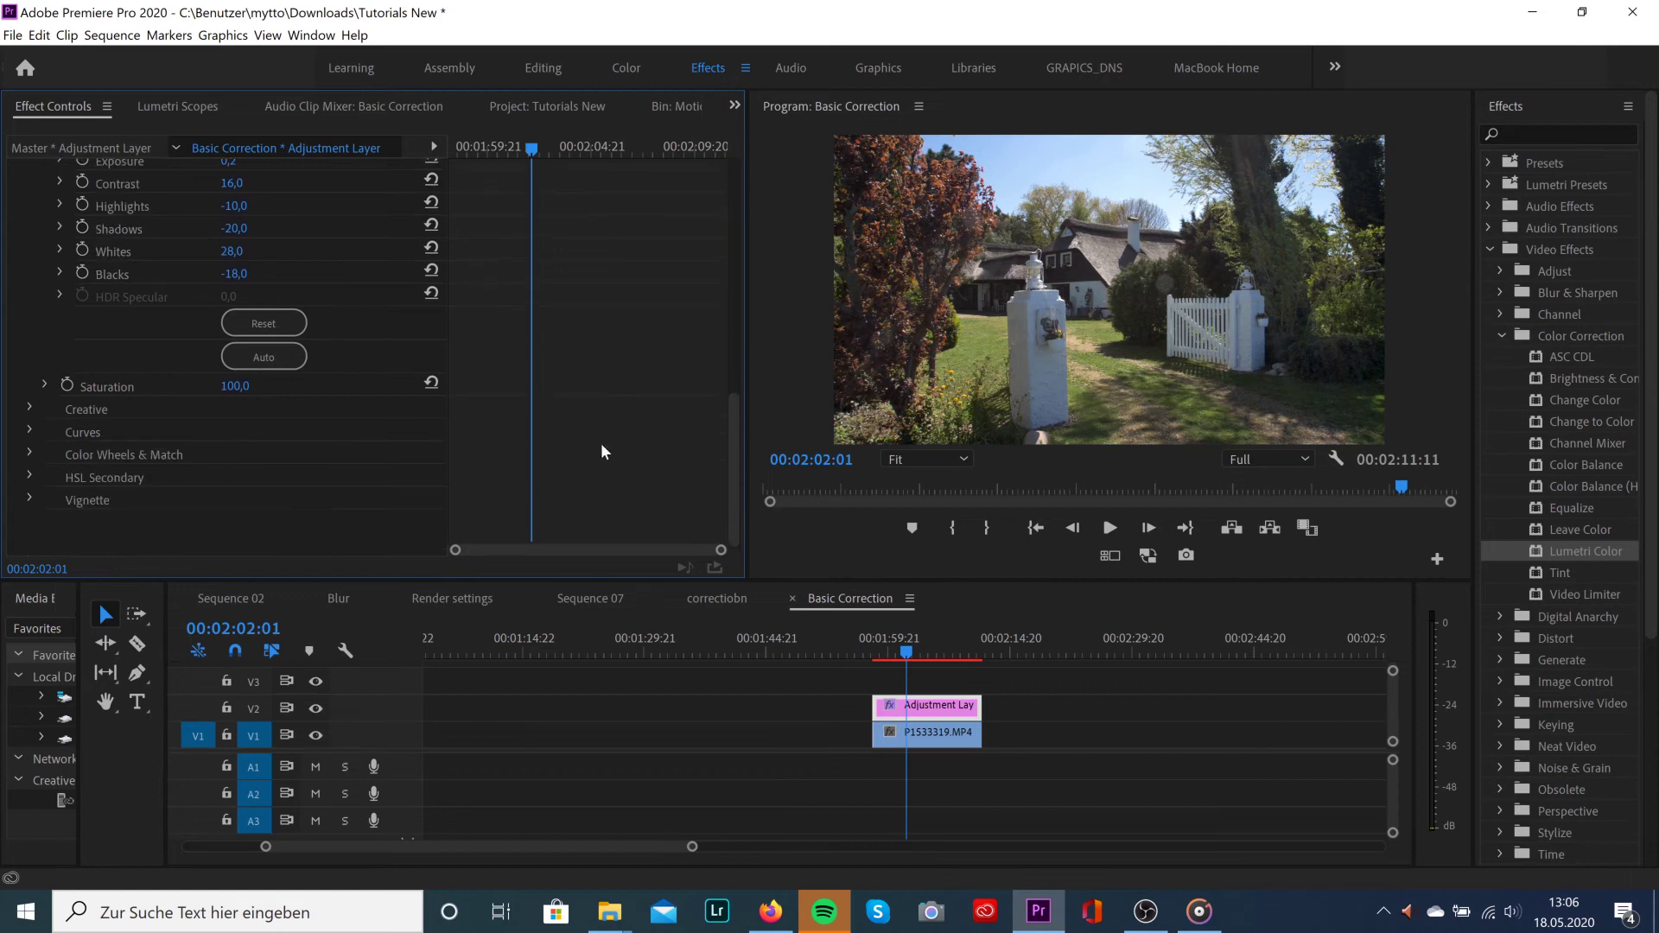
left_click(29, 429)
Bend the RGB curve into an S-shape with raised upper and lowered lower points, then toggle it off to compare
scroll(614, 441, "down", 2)
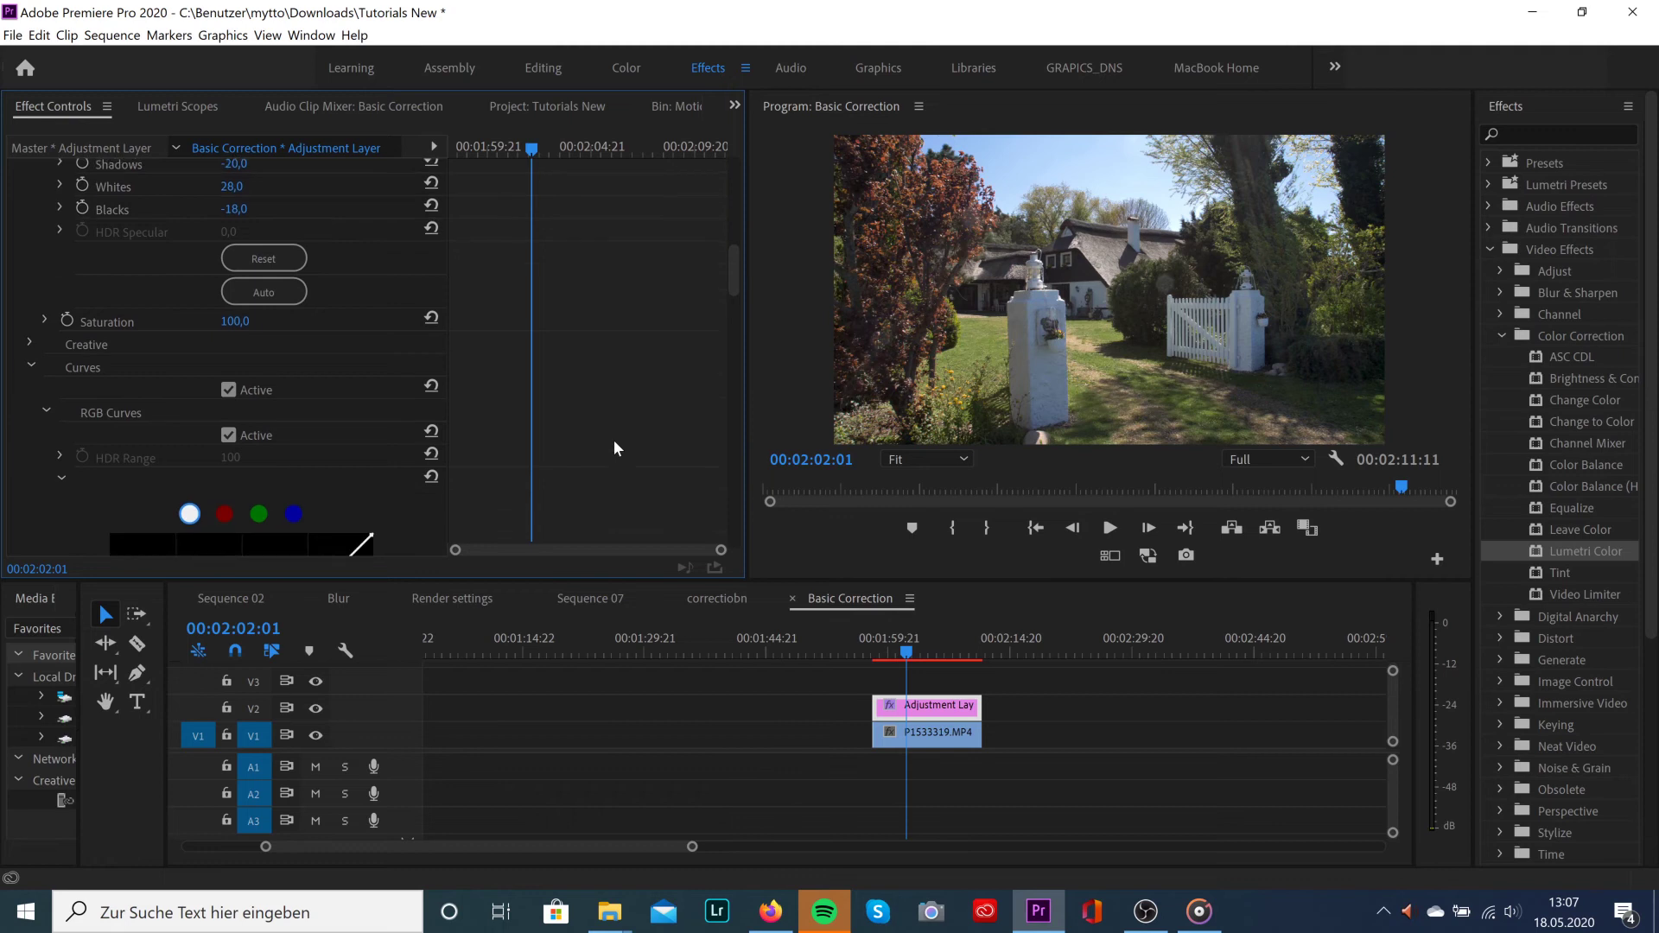
scroll(614, 443, "down", 6)
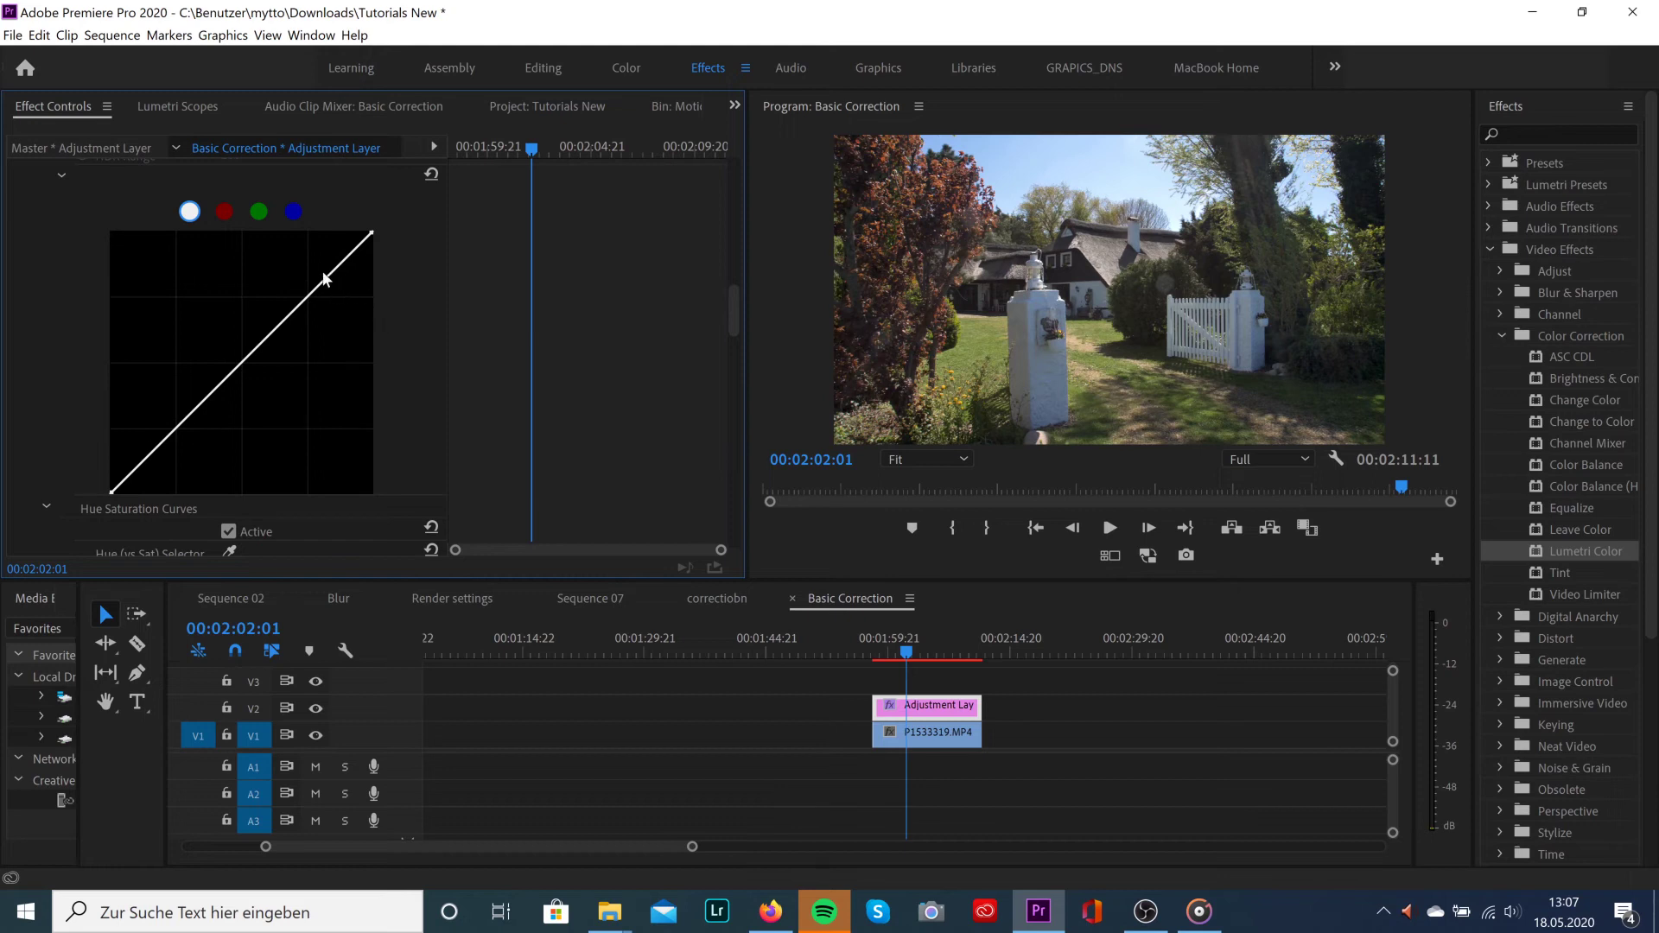
left_click_drag(323, 283, 315, 276)
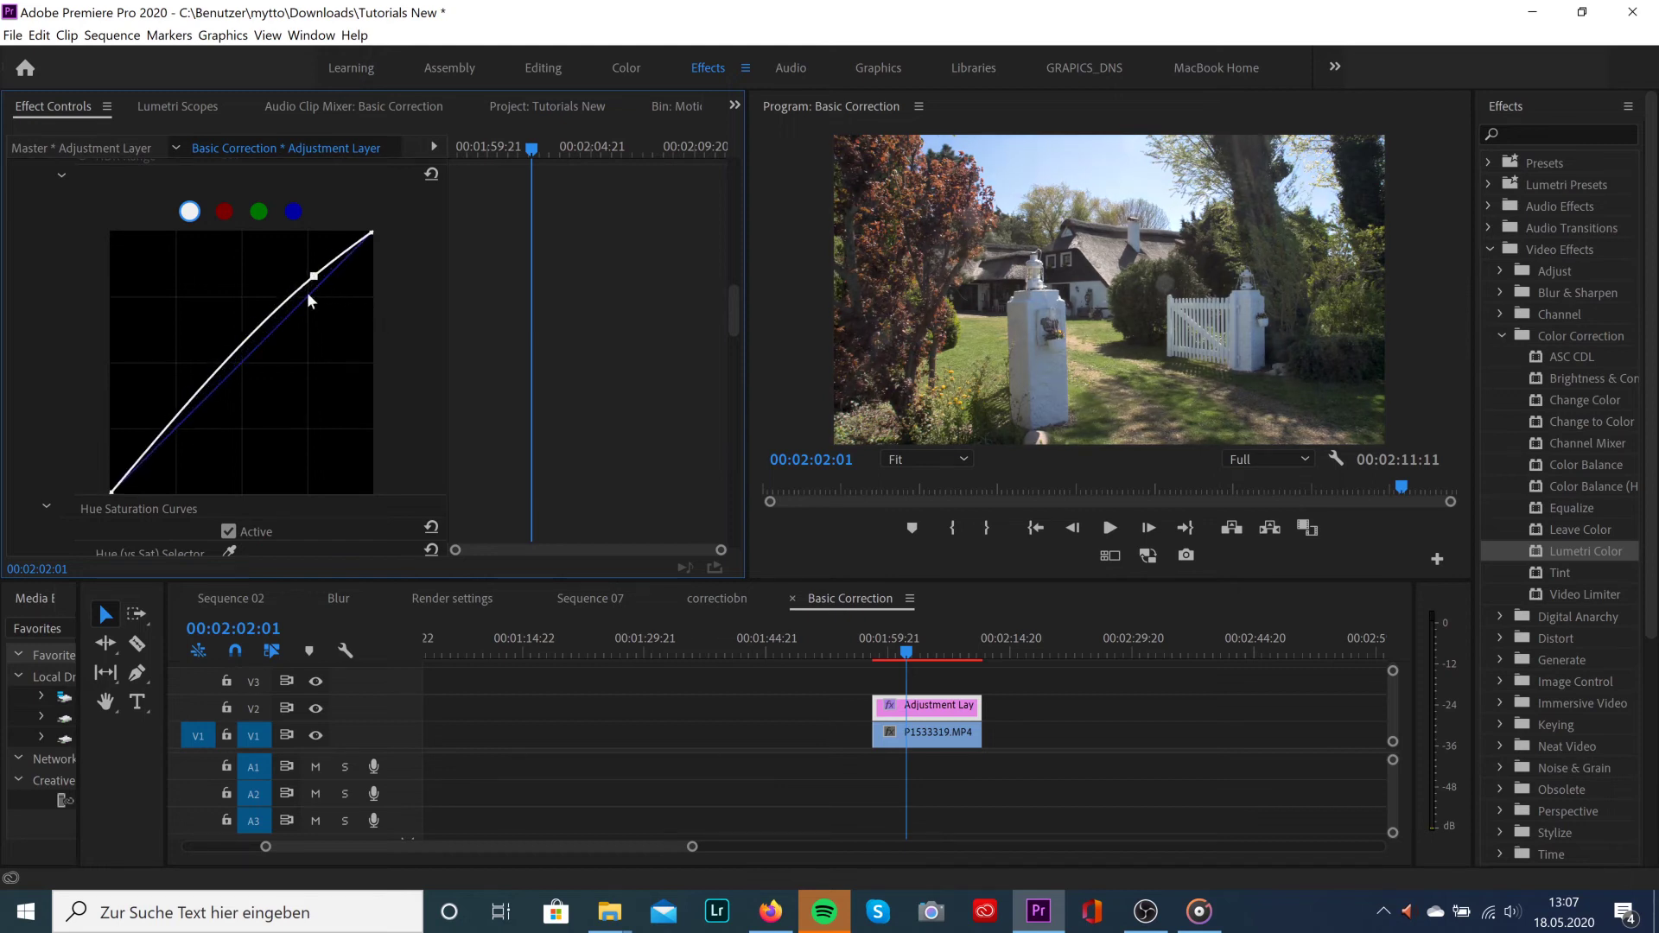
left_click_drag(175, 425, 170, 445)
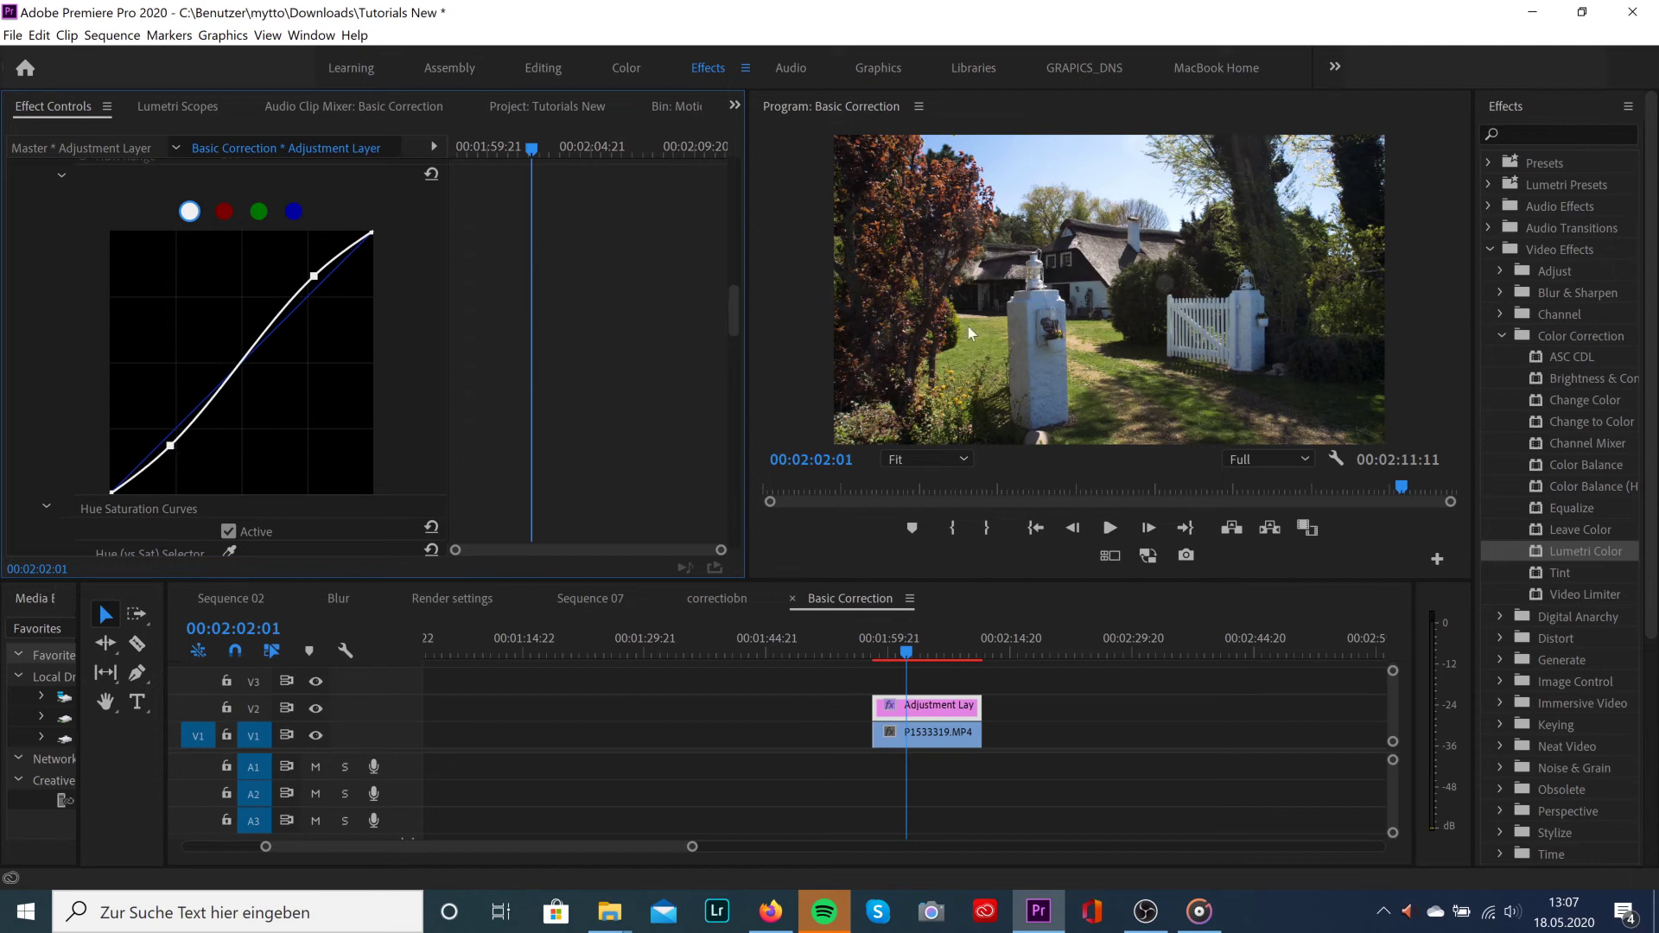
left_click_drag(732, 319, 731, 282)
left_click(229, 431)
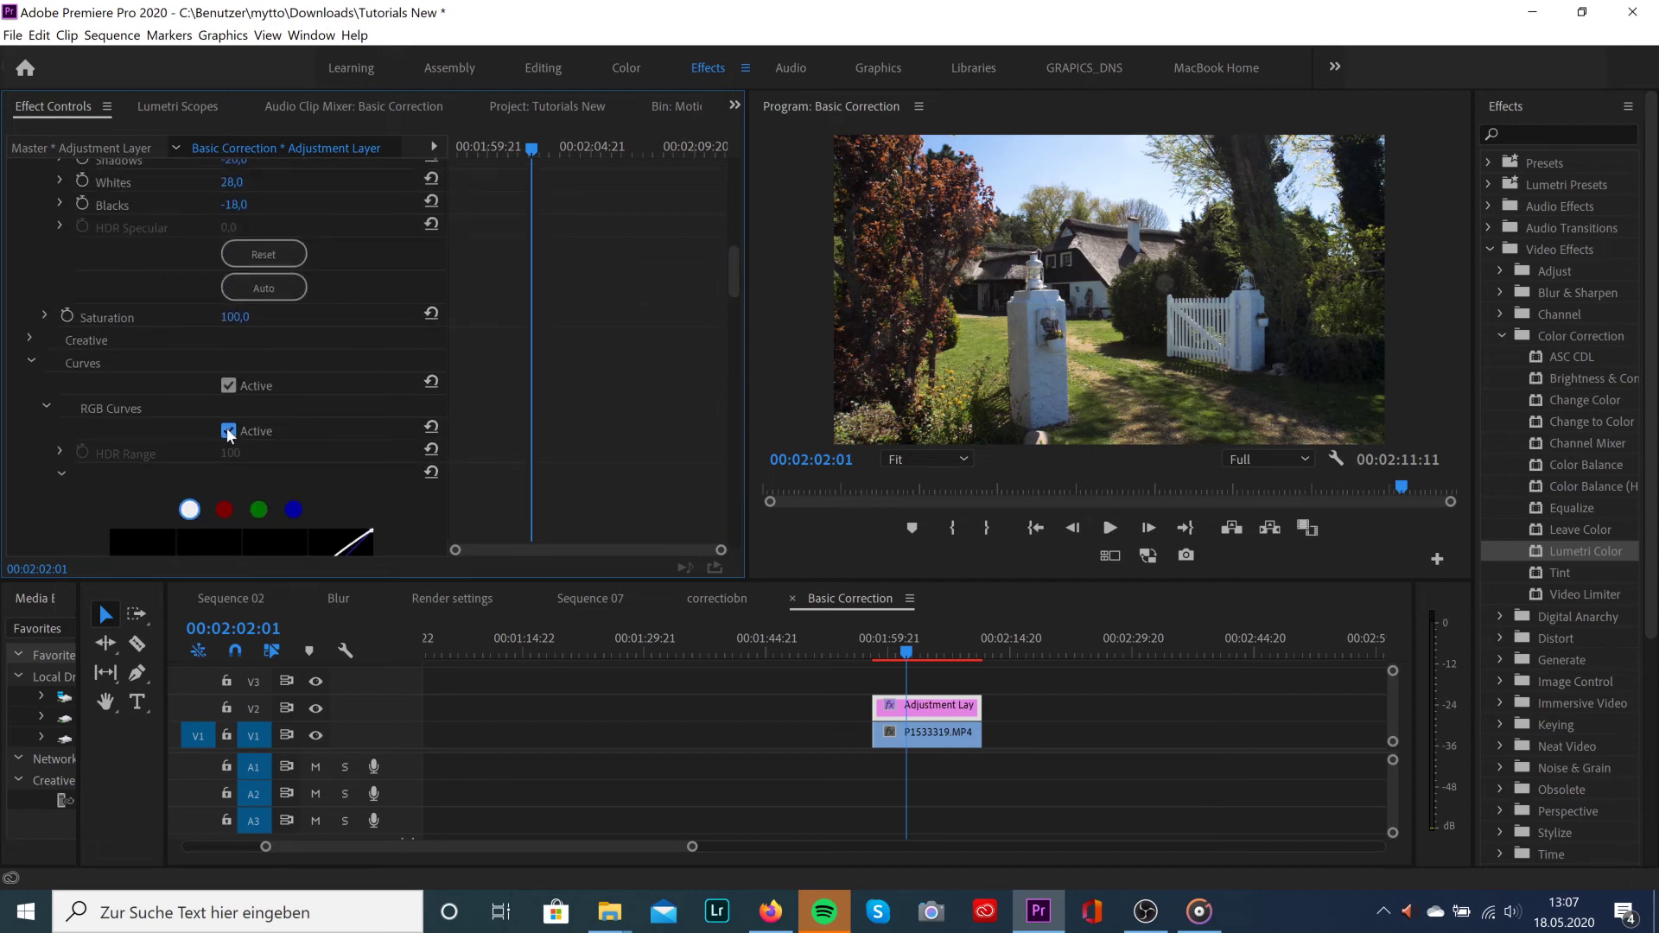
left_click(229, 432)
left_click_drag(732, 283, 738, 220)
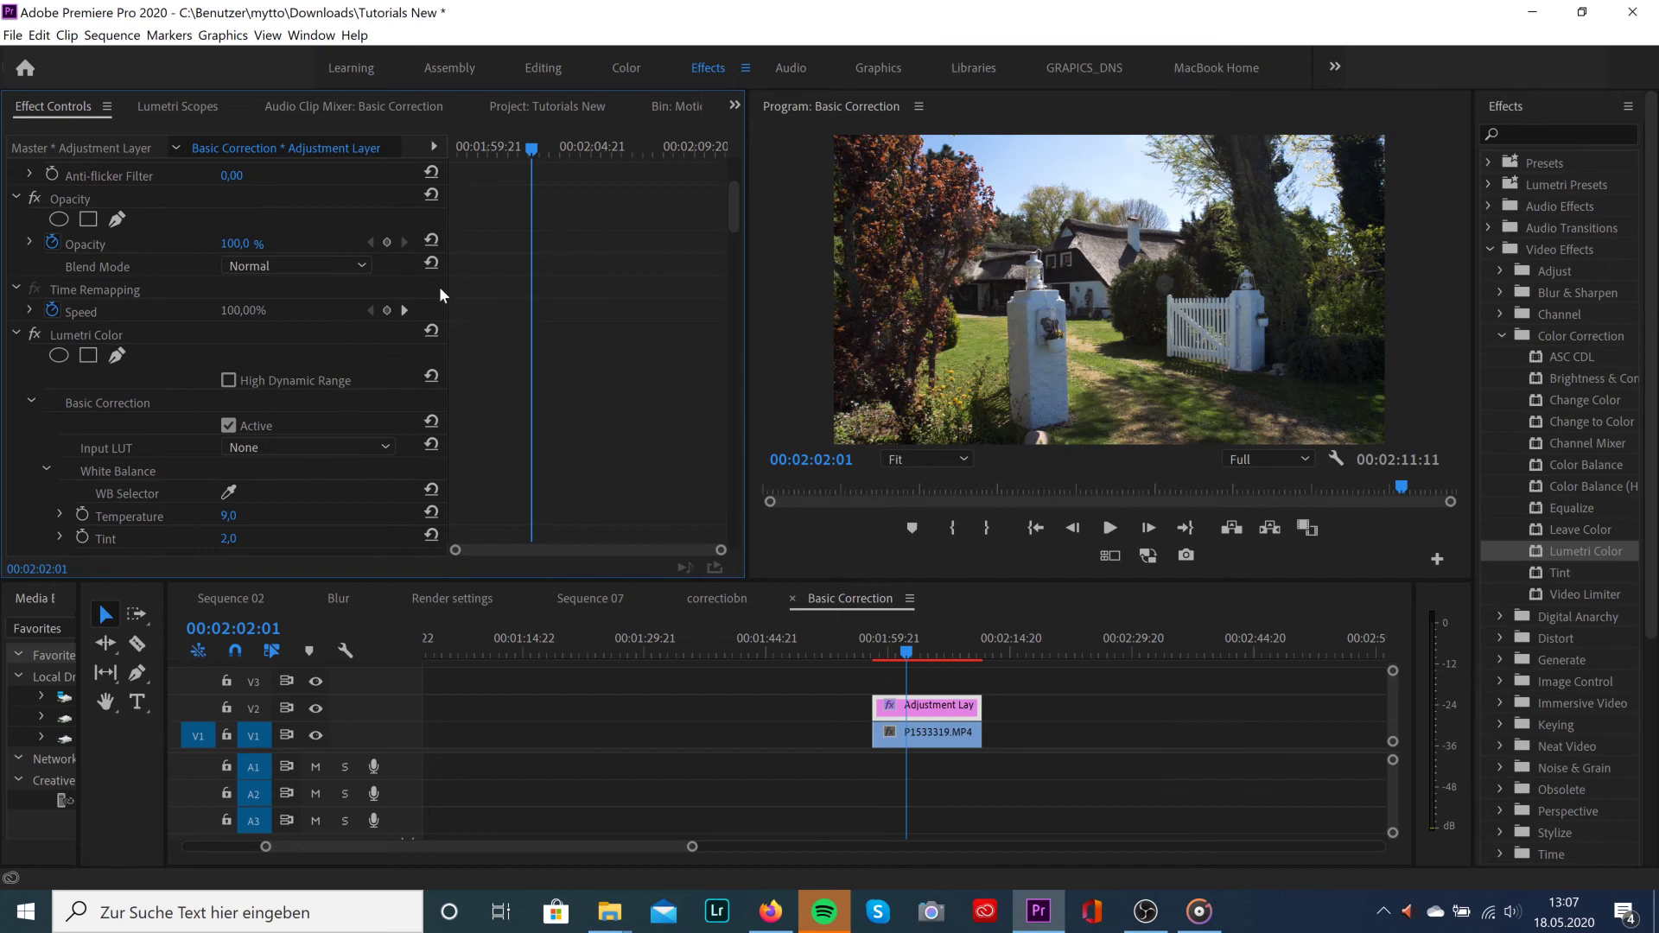
left_click(35, 334)
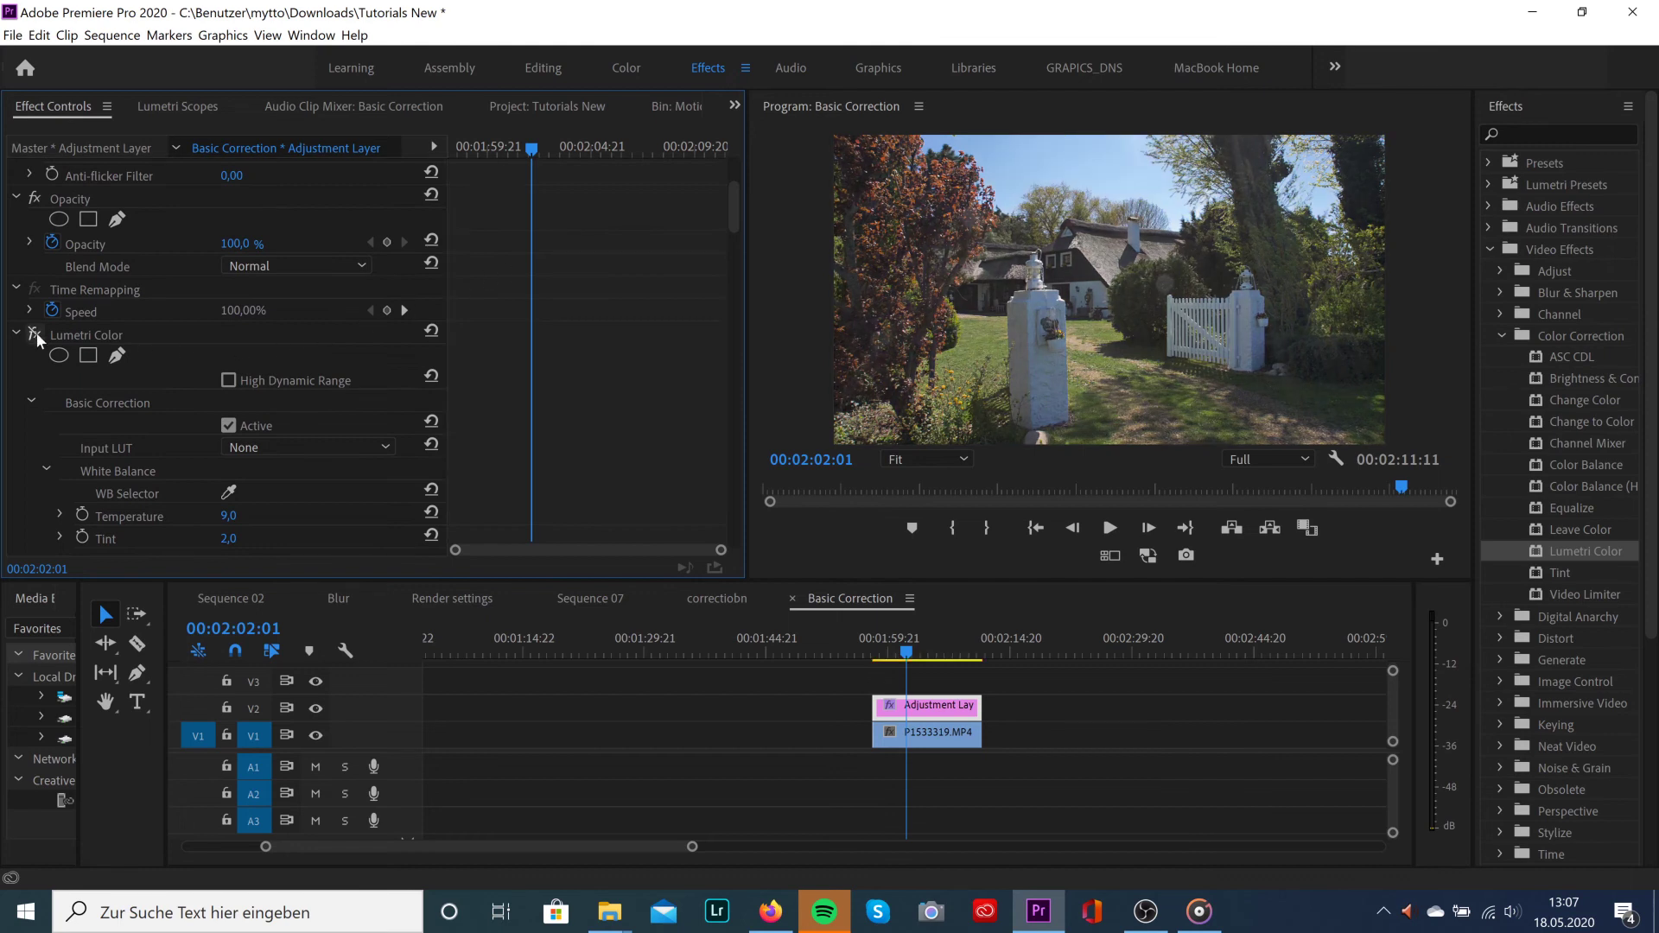
left_click(36, 334)
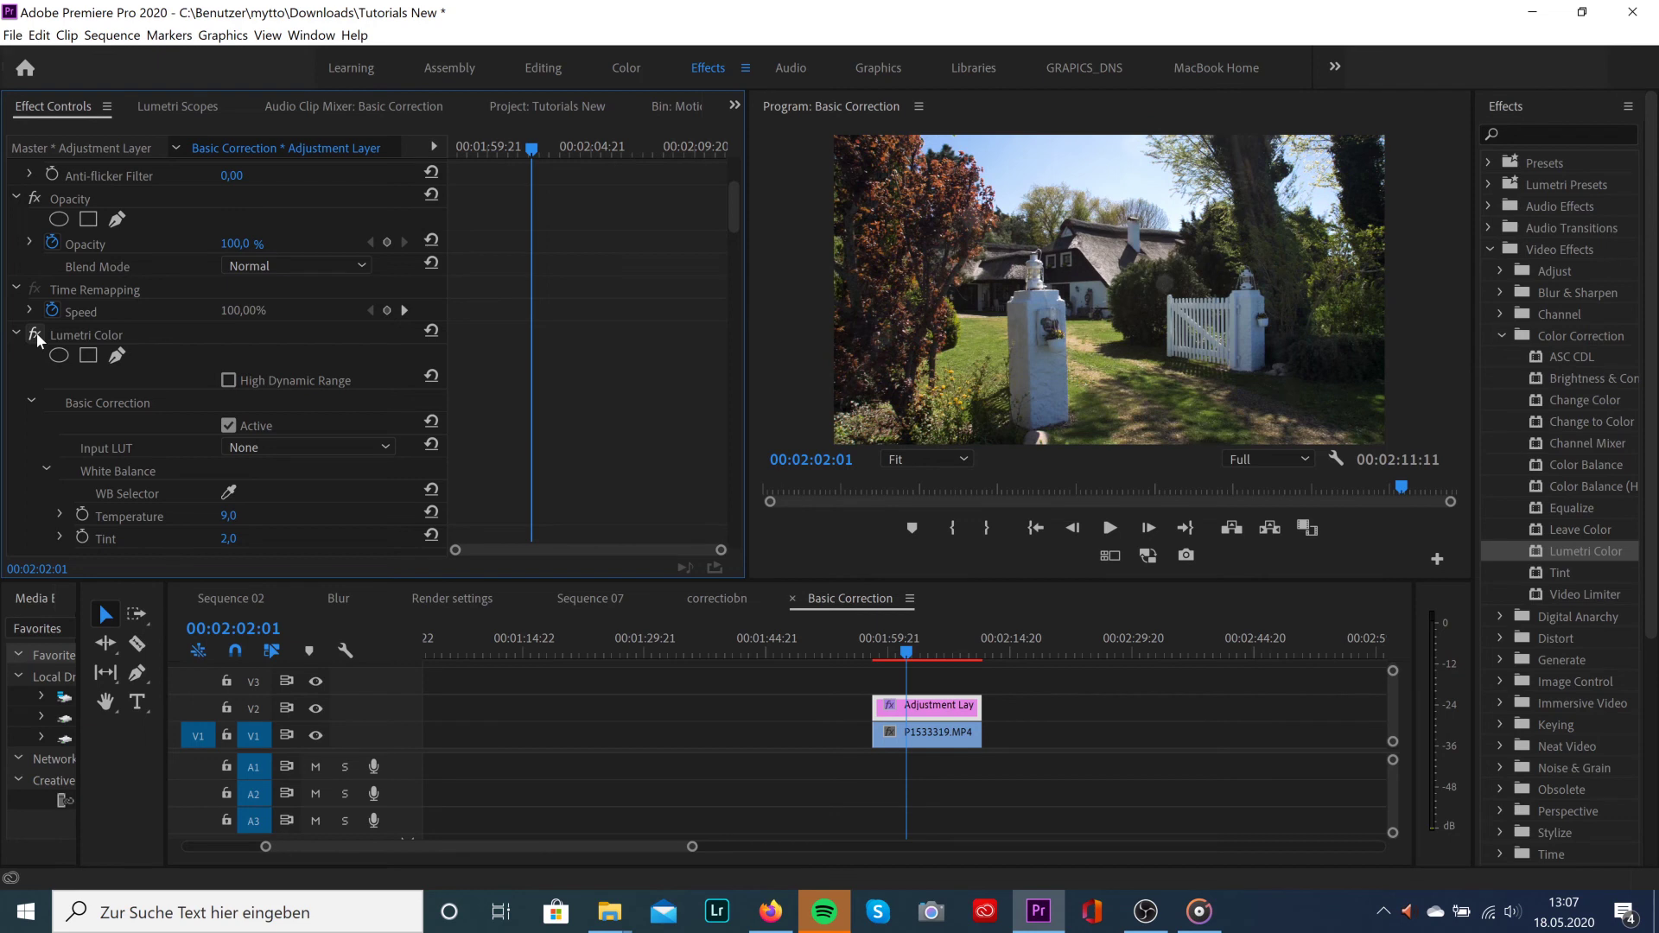
left_click(37, 333)
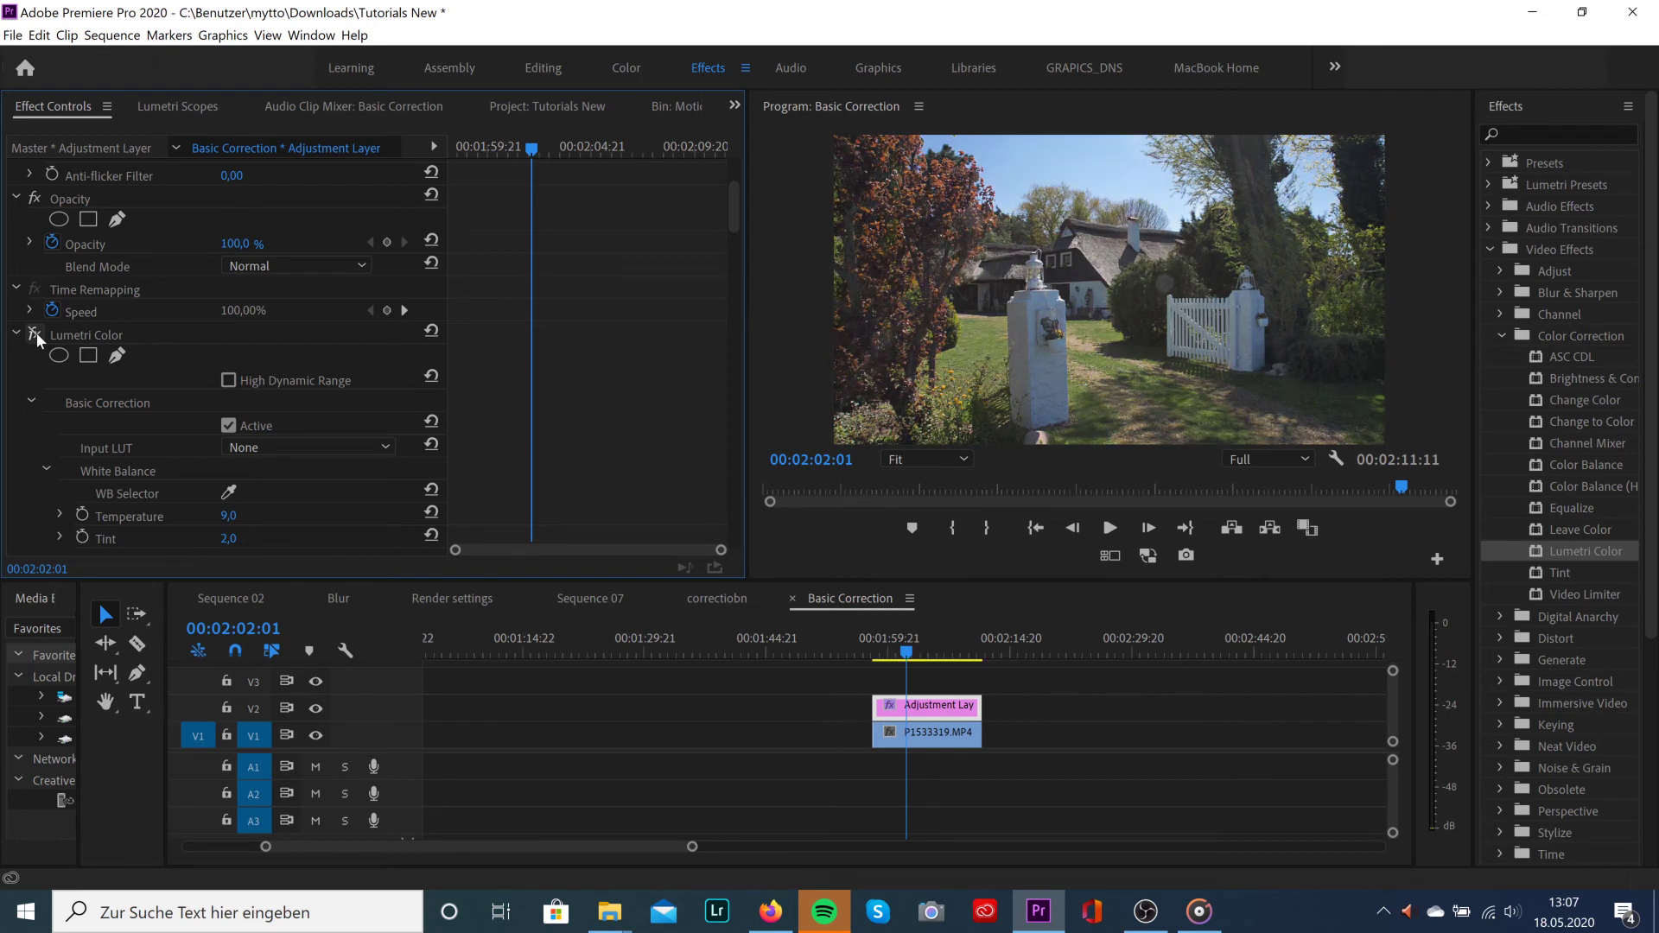
left_click(36, 333)
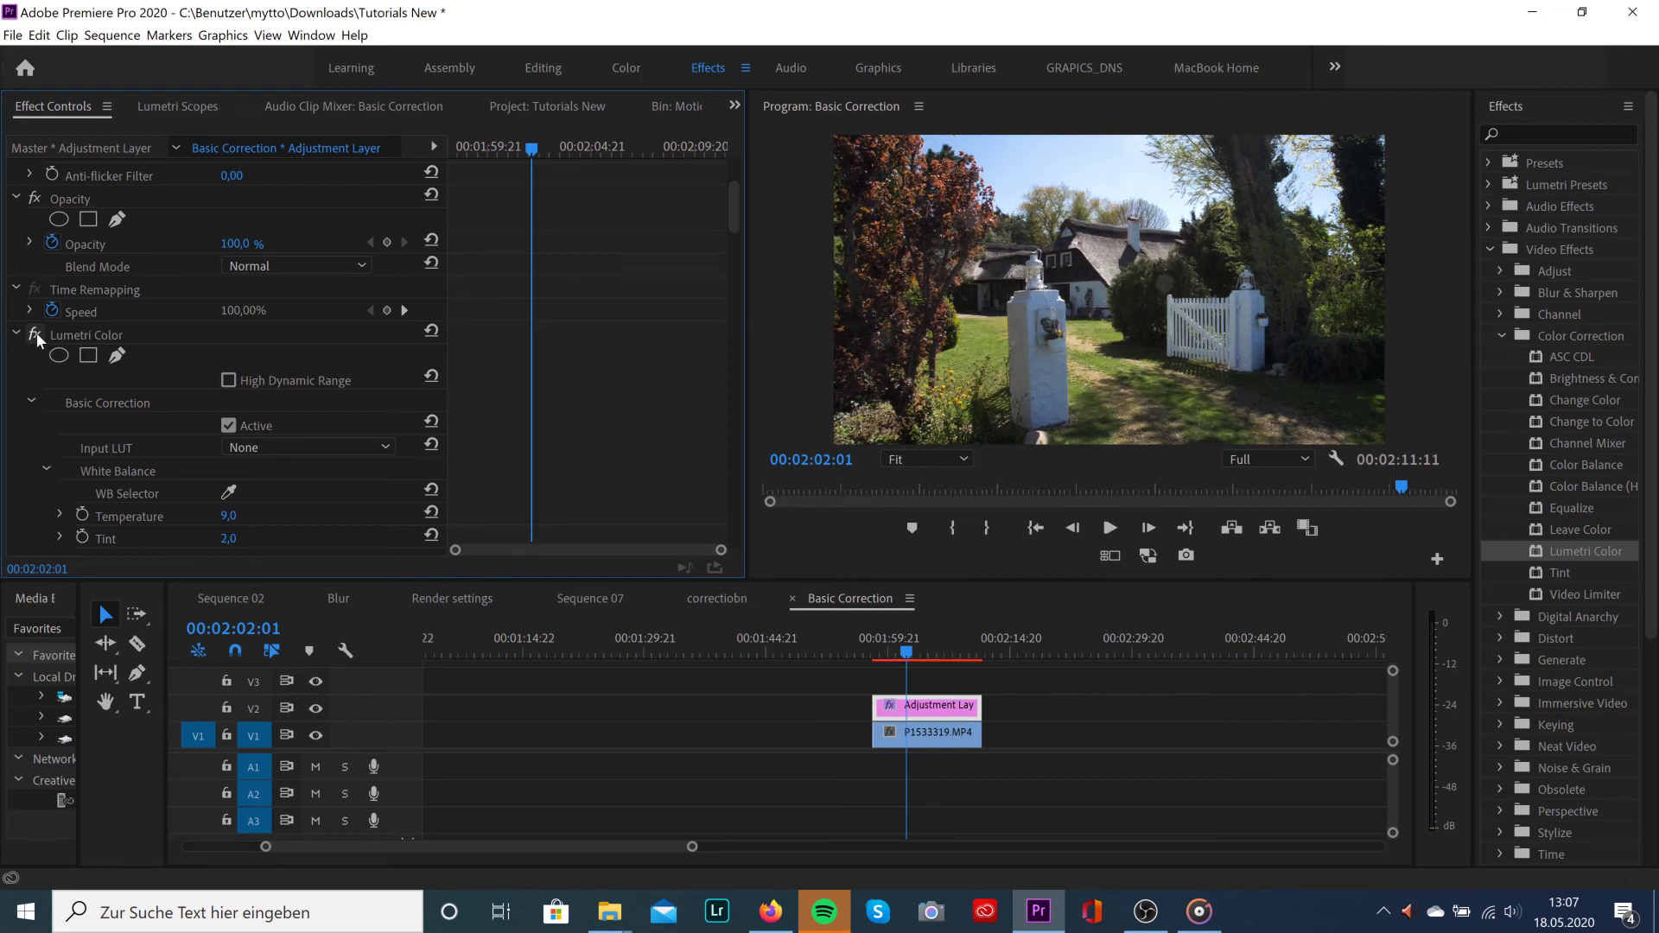